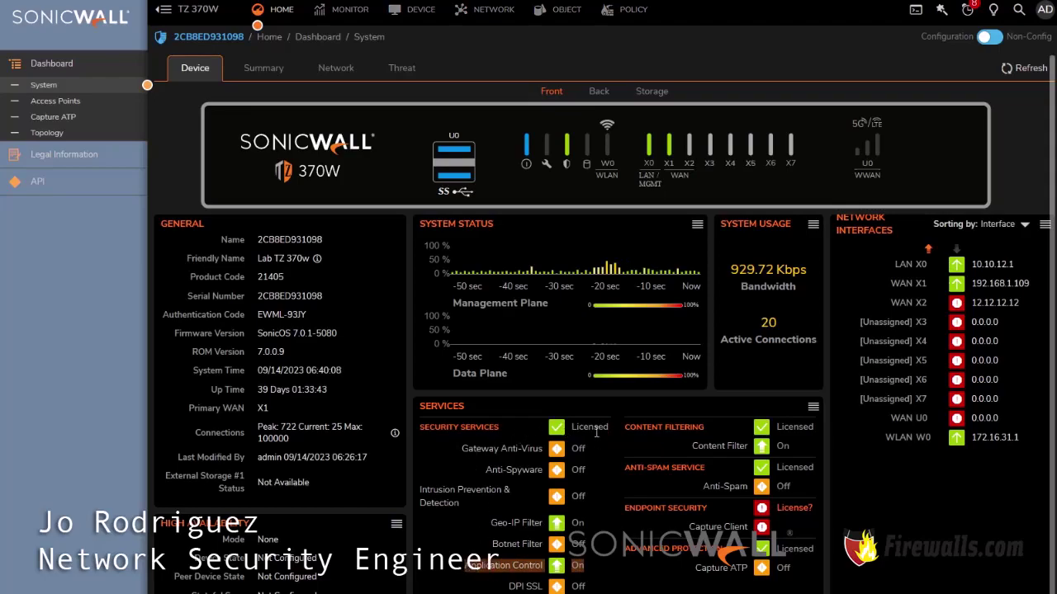
# - Open the device's licence overview and check the App Control licence in the Essential Protection Service Suite and the Gateway Services
pyautogui.click(410, 11)
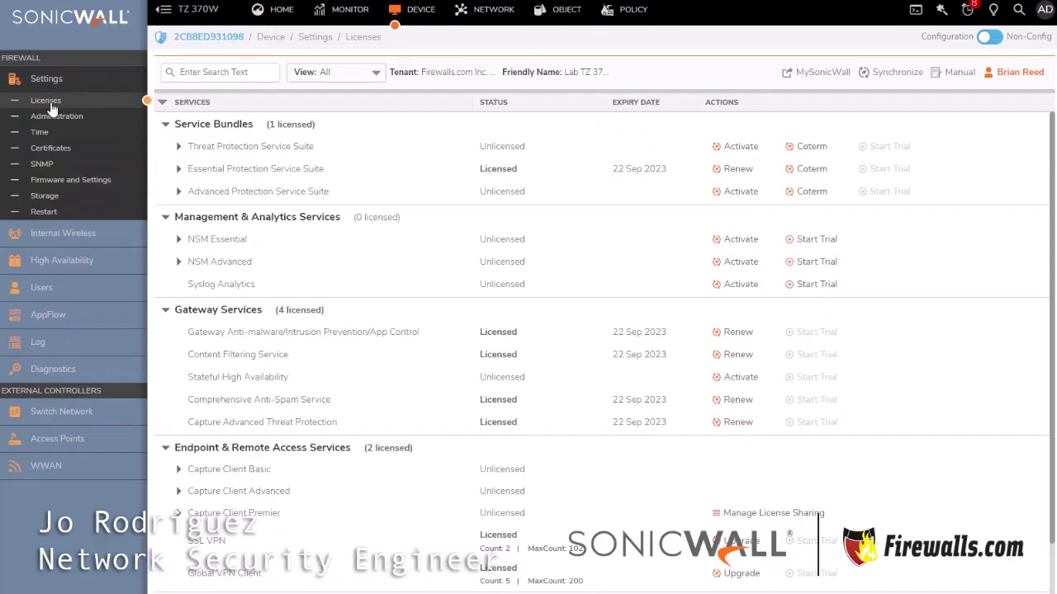
pyautogui.click(50, 103)
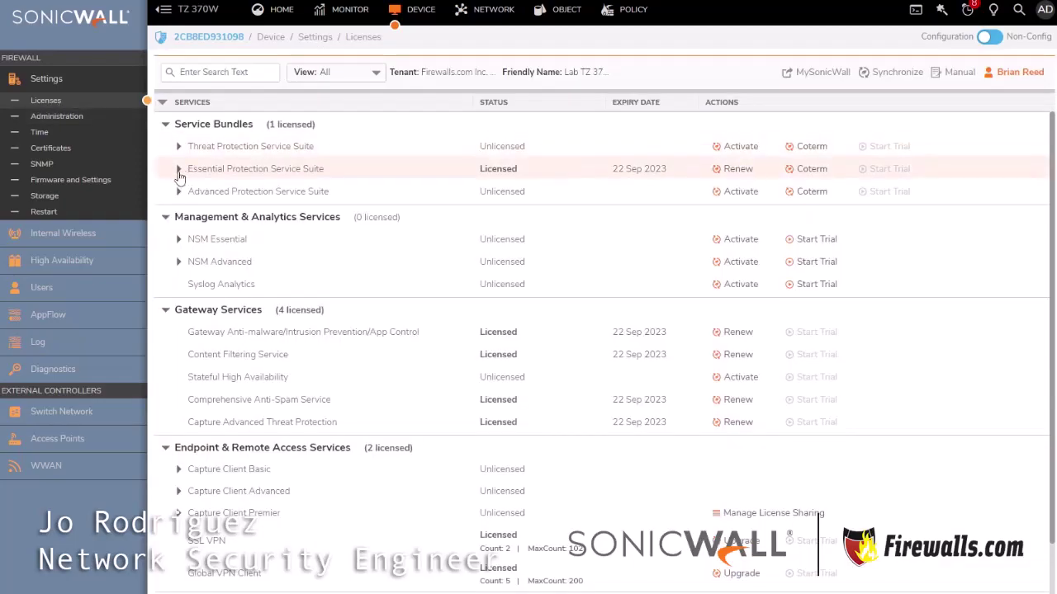
pyautogui.click(179, 170)
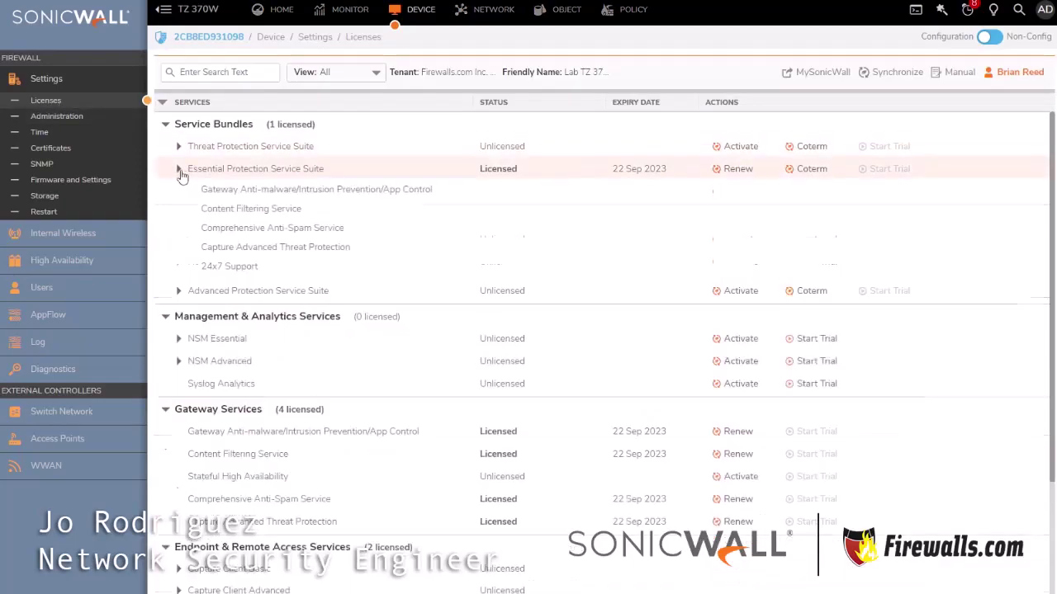
pyautogui.moveTo(432, 189); pyautogui.dragTo(388, 191)
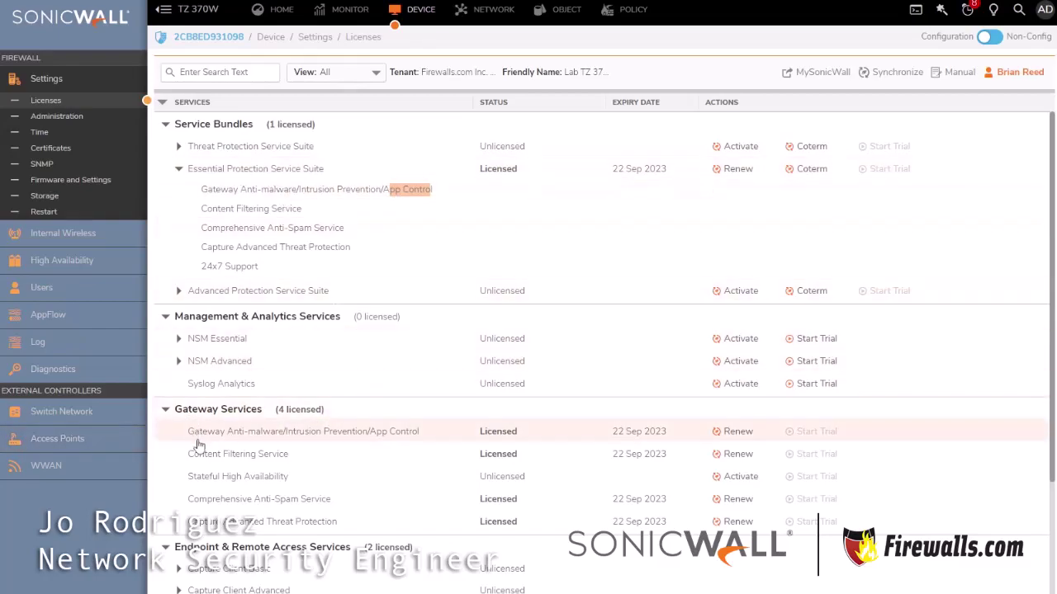
pyautogui.moveTo(419, 433); pyautogui.dragTo(371, 435)
pyautogui.moveTo(512, 434); pyautogui.dragTo(475, 438)
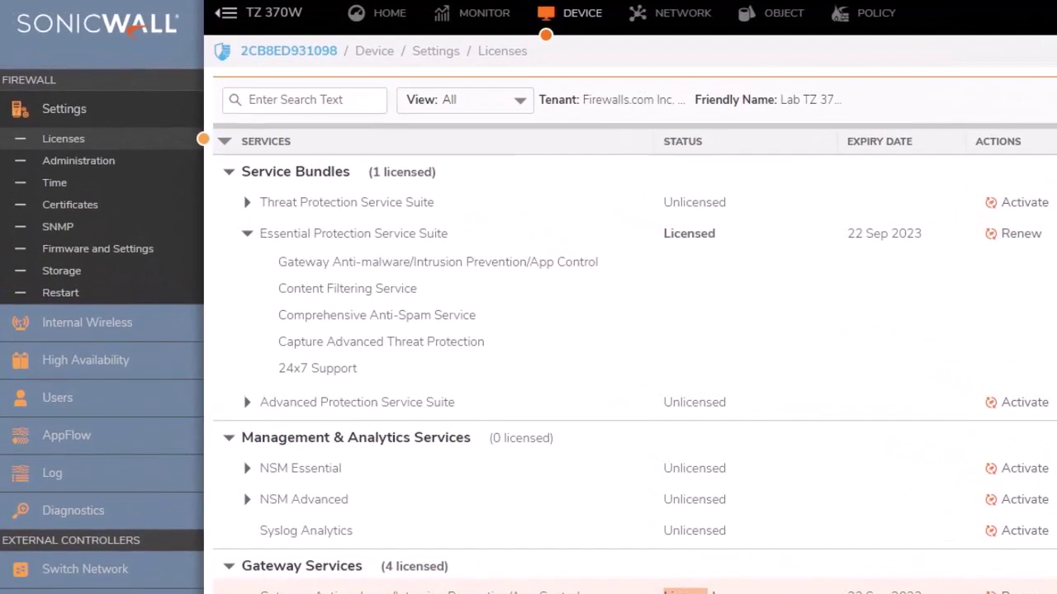
# - Open the App Control policy page under Security Services and review the app signature database status, timestamp and last check
pyautogui.click(862, 20)
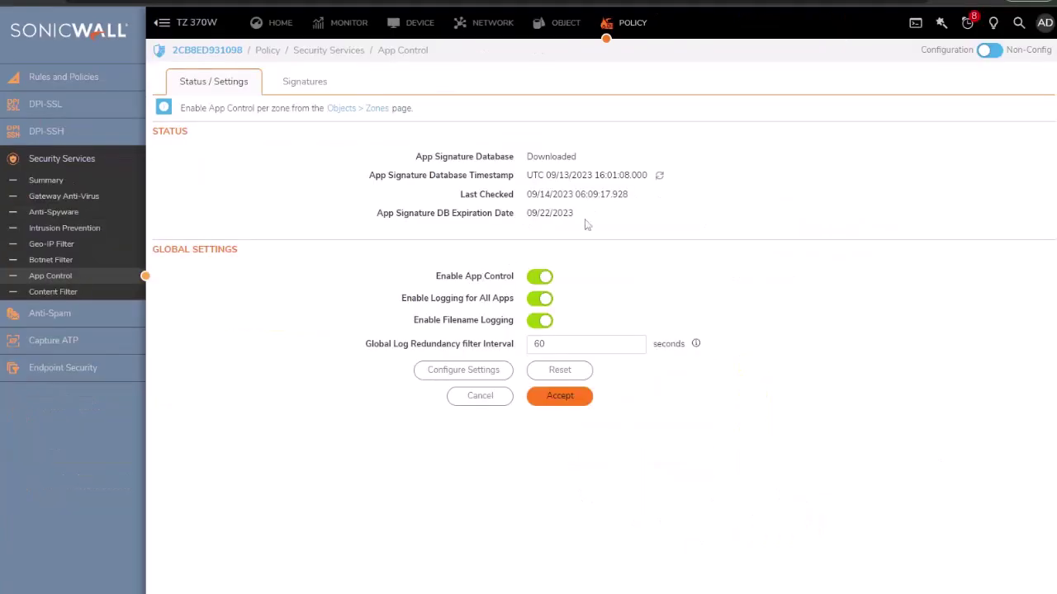
pyautogui.moveTo(415, 156); pyautogui.dragTo(591, 159)
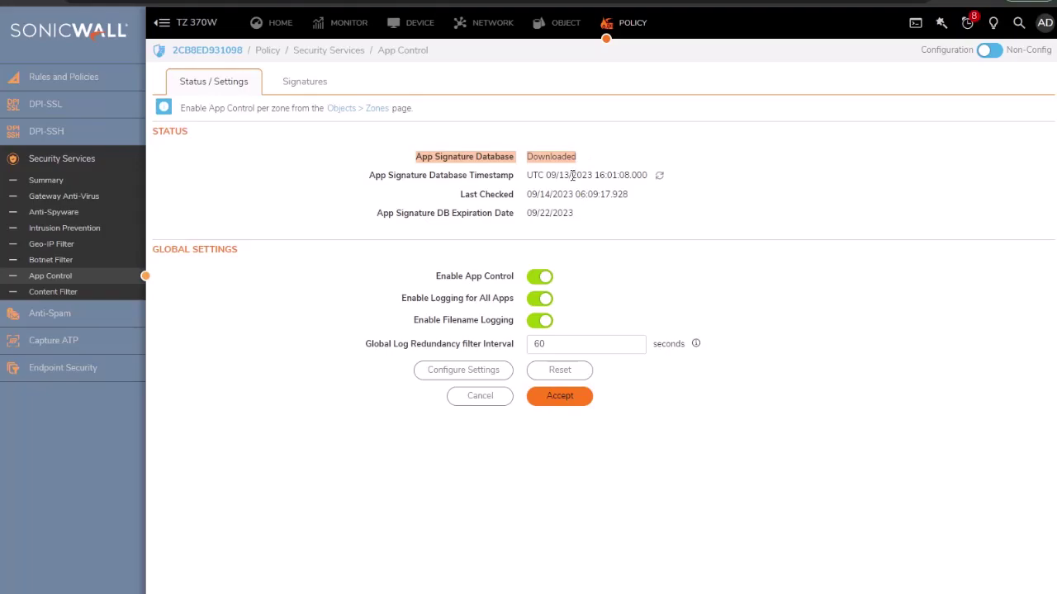
pyautogui.moveTo(593, 175); pyautogui.dragTo(545, 175)
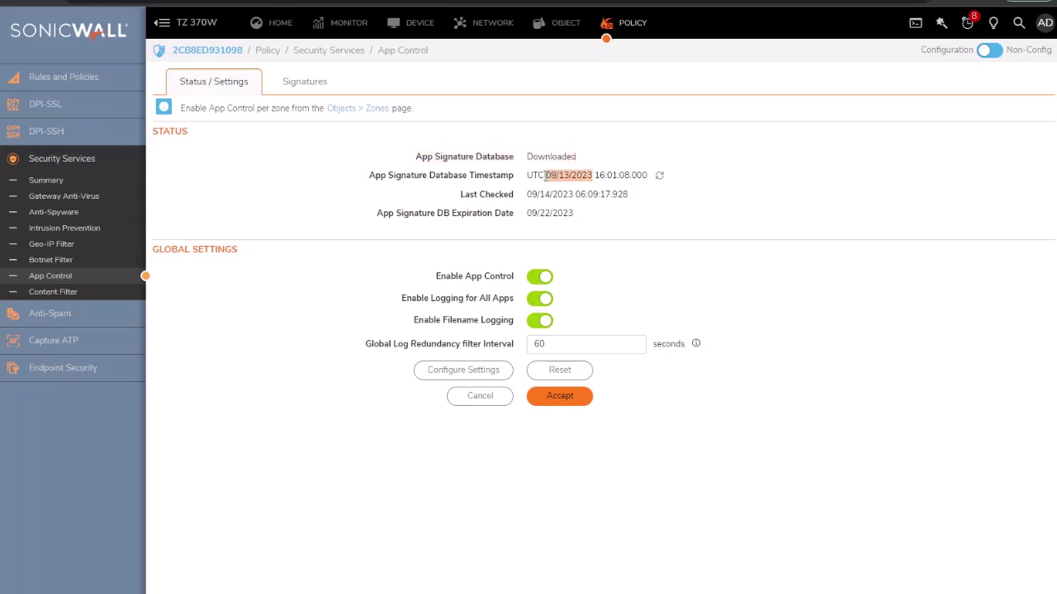
pyautogui.moveTo(574, 194); pyautogui.dragTo(532, 196)
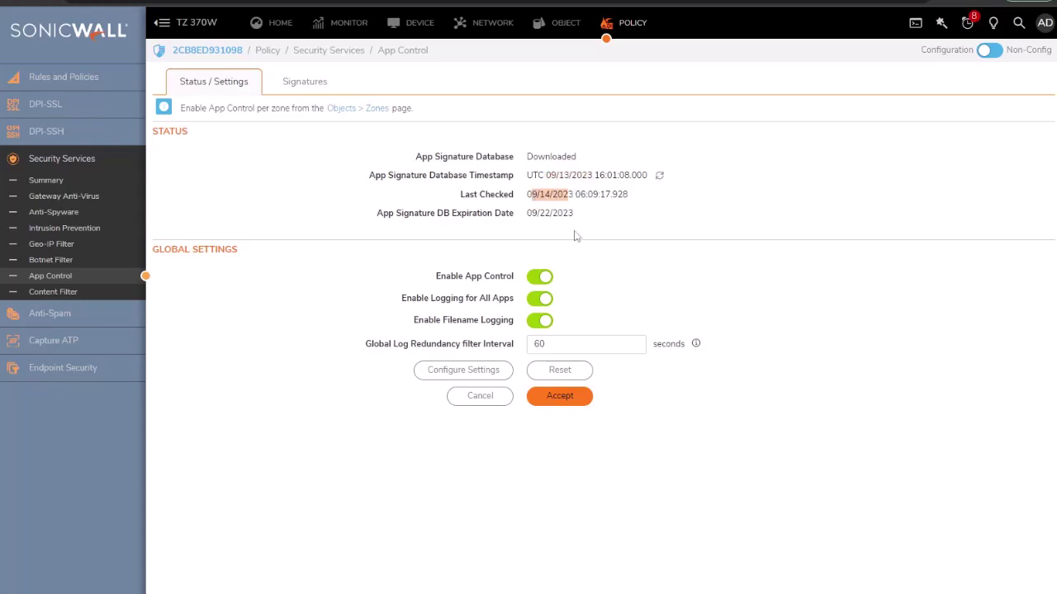
# - Enable App Control, logging for all apps and filename logging in the global settings, and accept them
pyautogui.click(543, 278)
pyautogui.click(541, 278)
pyautogui.click(543, 299)
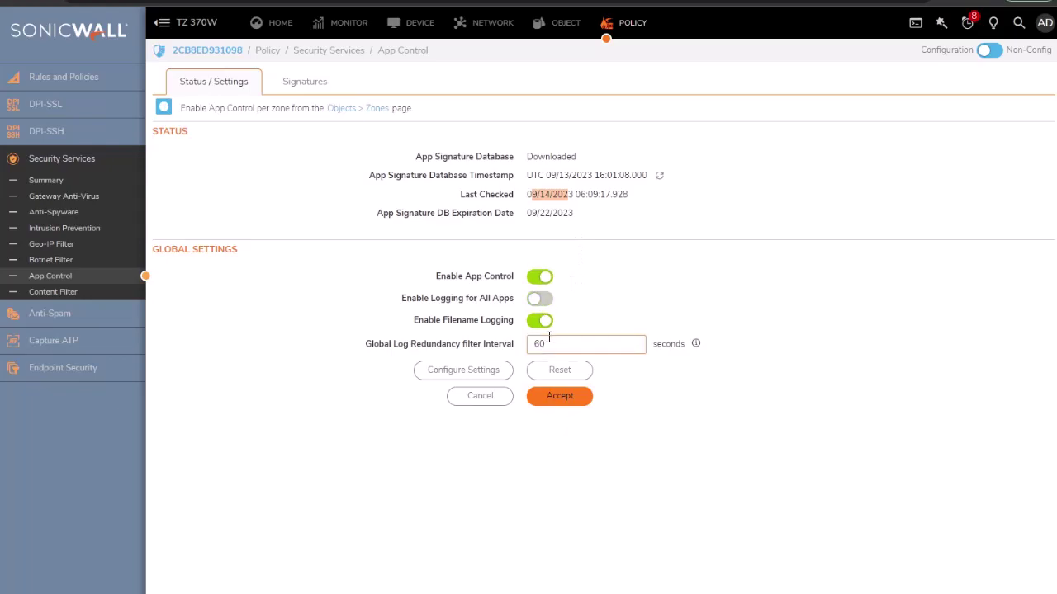
pyautogui.click(541, 302)
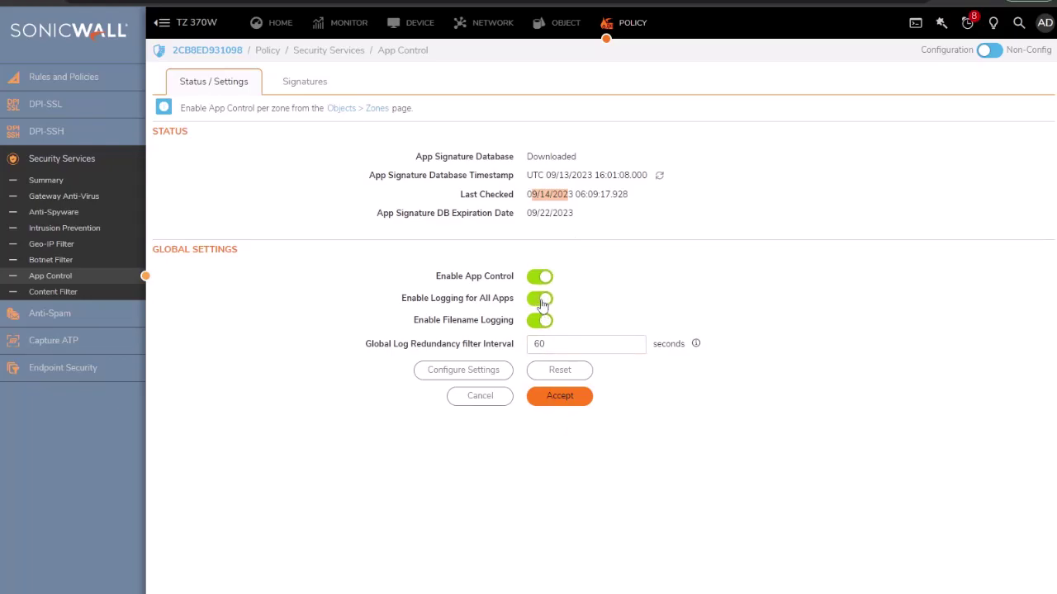
pyautogui.click(540, 323)
pyautogui.click(540, 324)
pyautogui.click(554, 398)
# - View the App Control exclusion list settings and close them
pyautogui.click(493, 370)
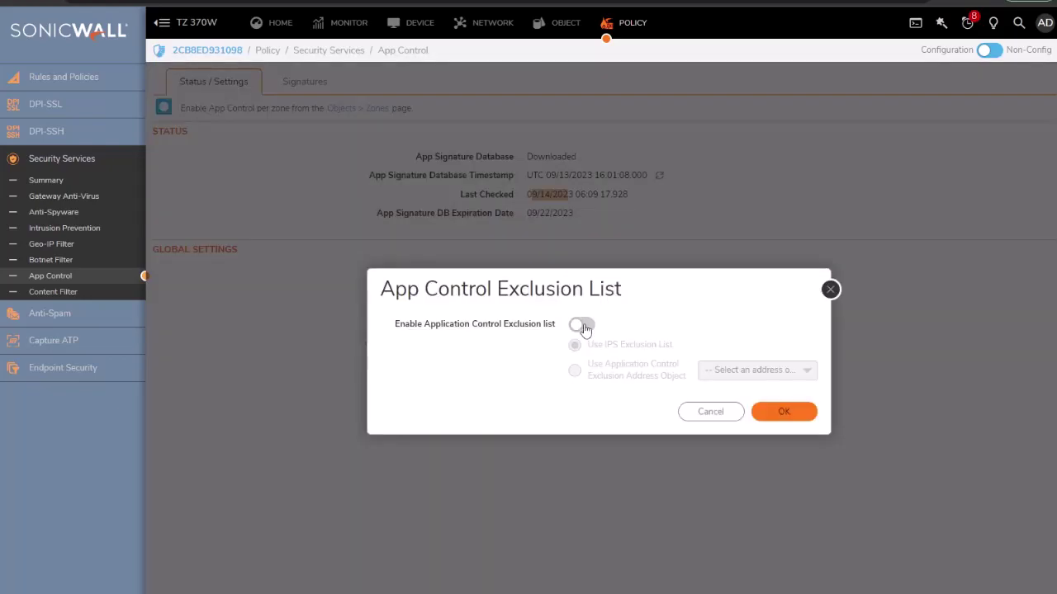
pyautogui.click(830, 289)
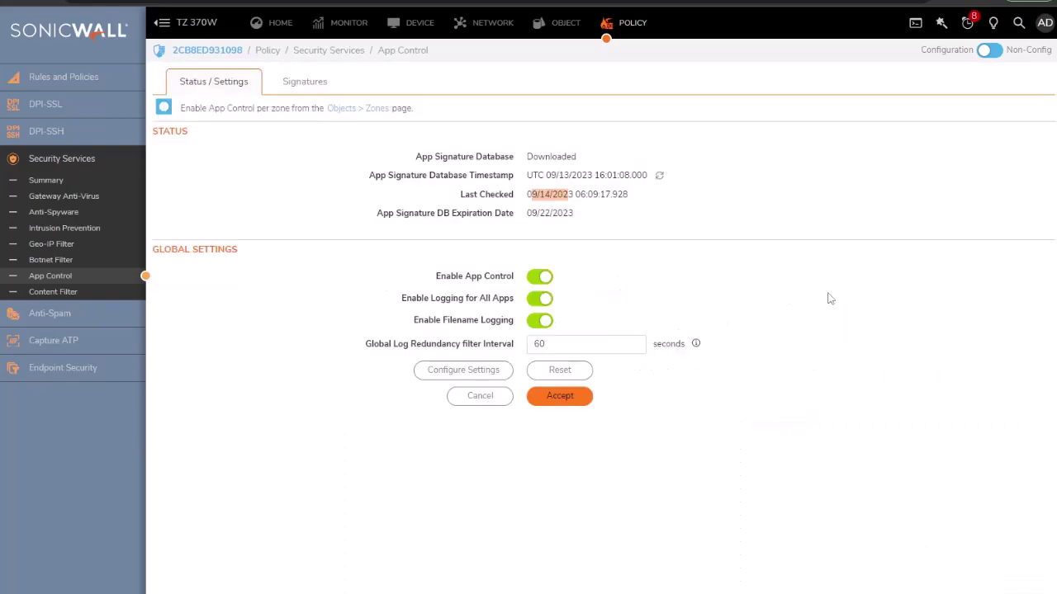
# - Open the App Control signatures and set the list to be viewed by Application
pyautogui.click(300, 88)
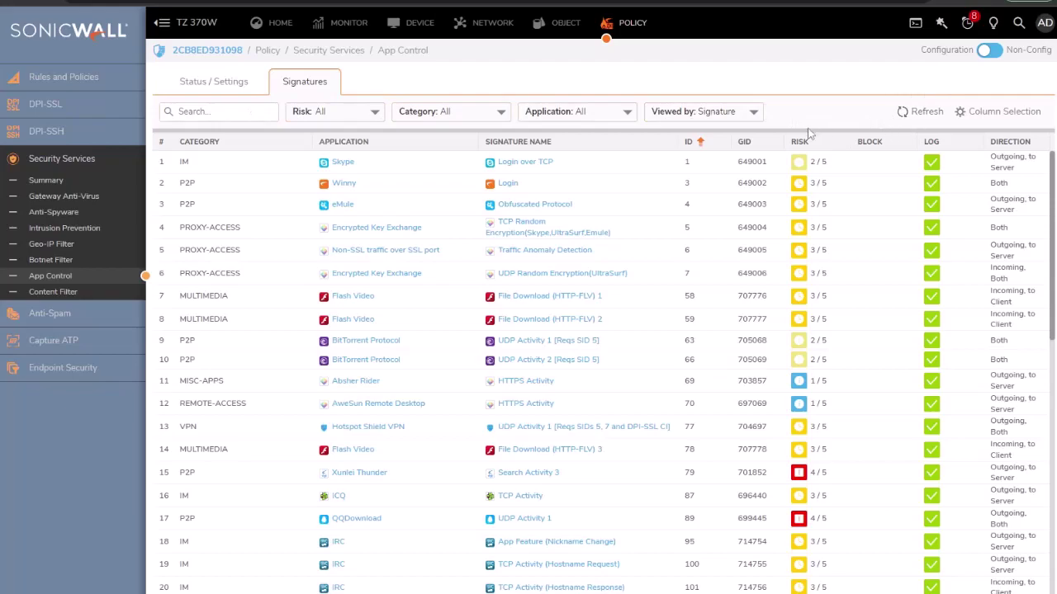
pyautogui.click(734, 112)
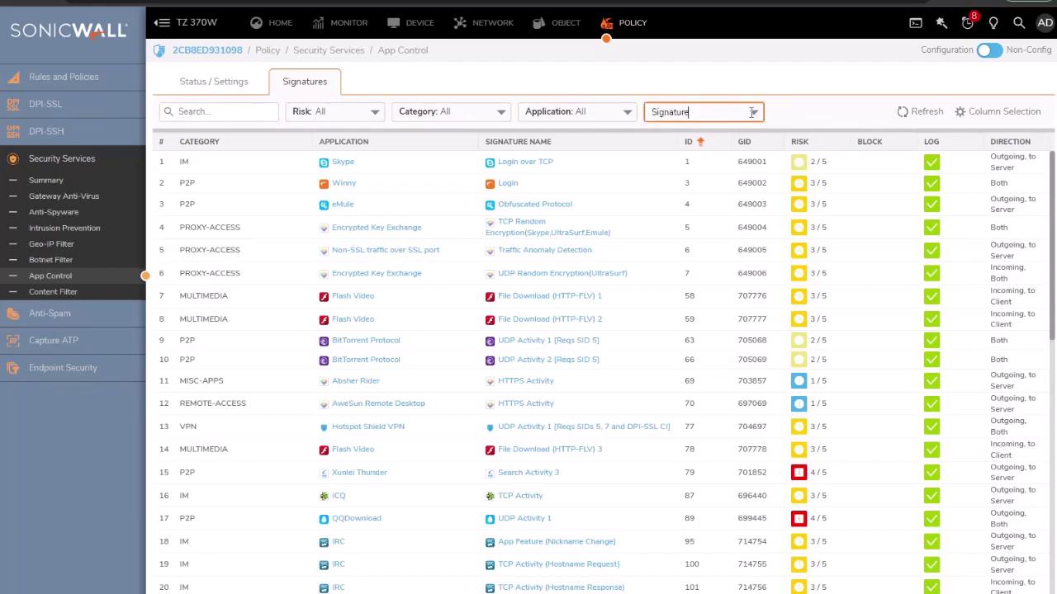
pyautogui.click(753, 114)
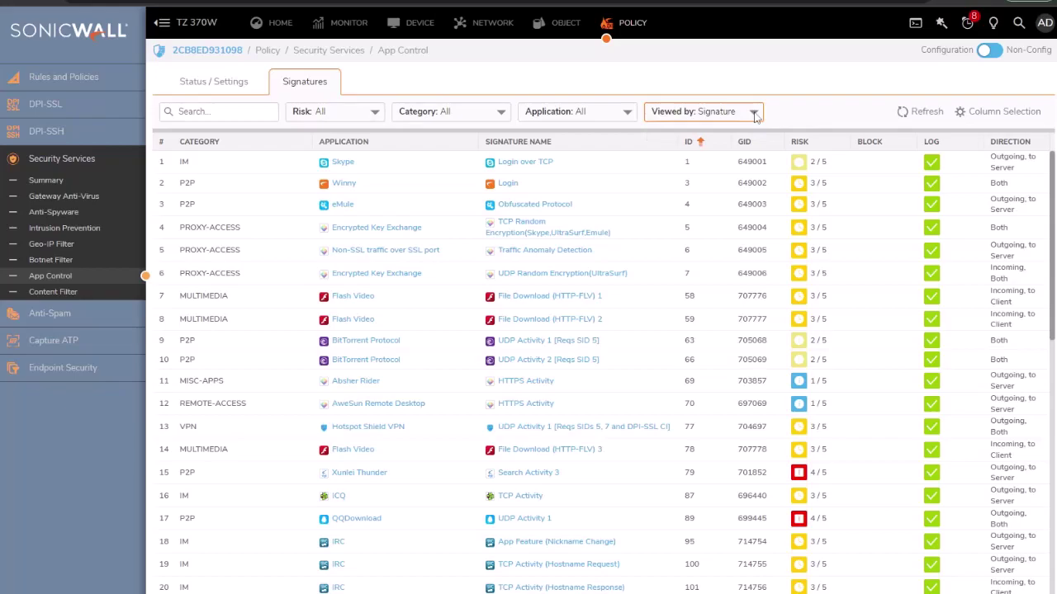
pyautogui.click(754, 115)
pyautogui.click(755, 114)
pyautogui.click(753, 116)
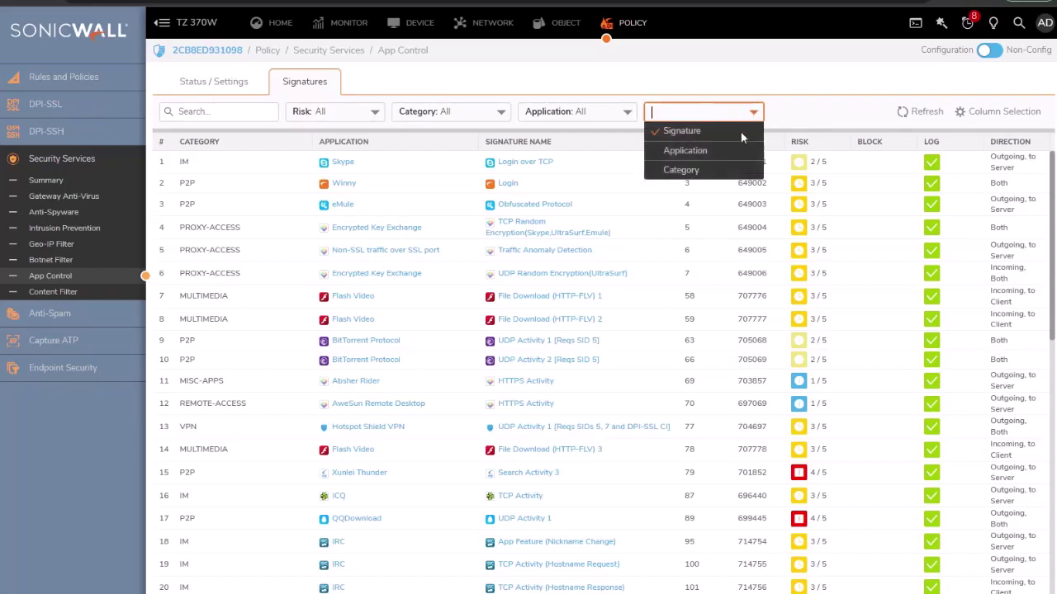
pyautogui.click(697, 152)
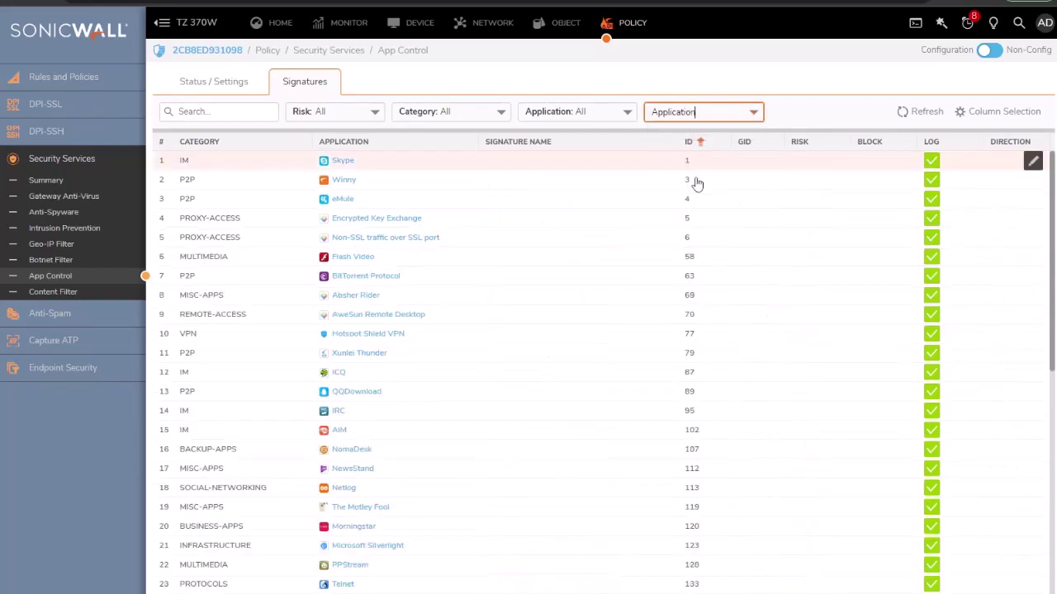
# - Switch the signature list's view to Category
pyautogui.click(753, 115)
pyautogui.click(753, 115)
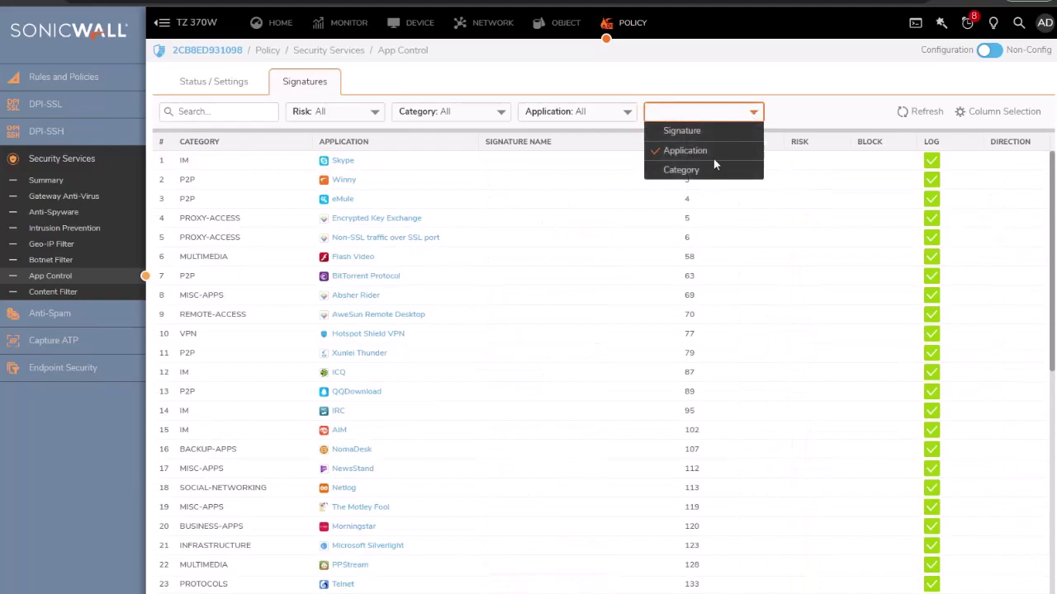
pyautogui.click(713, 157)
pyautogui.click(753, 116)
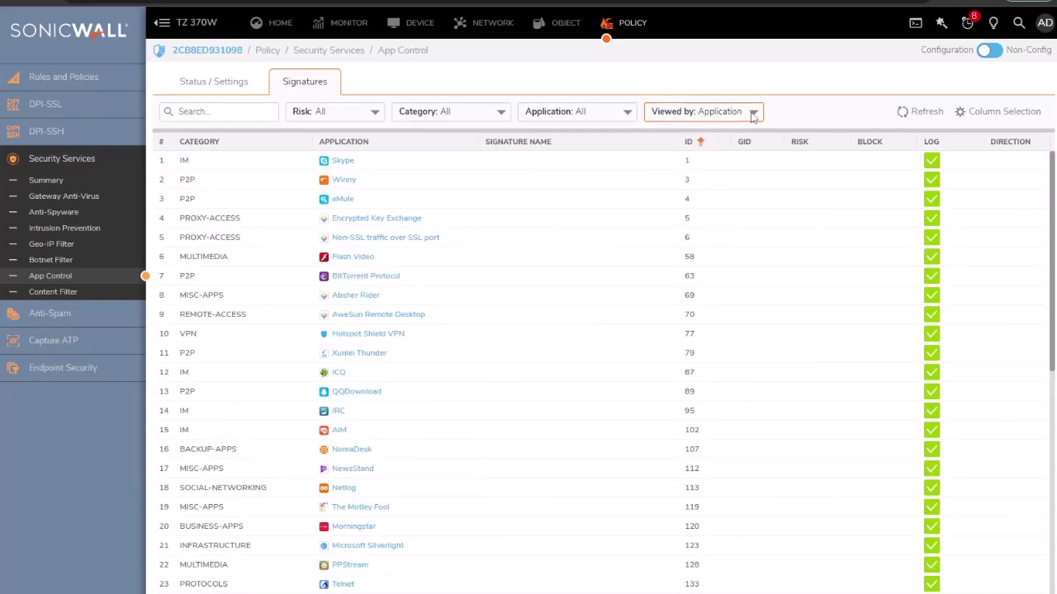
pyautogui.click(753, 115)
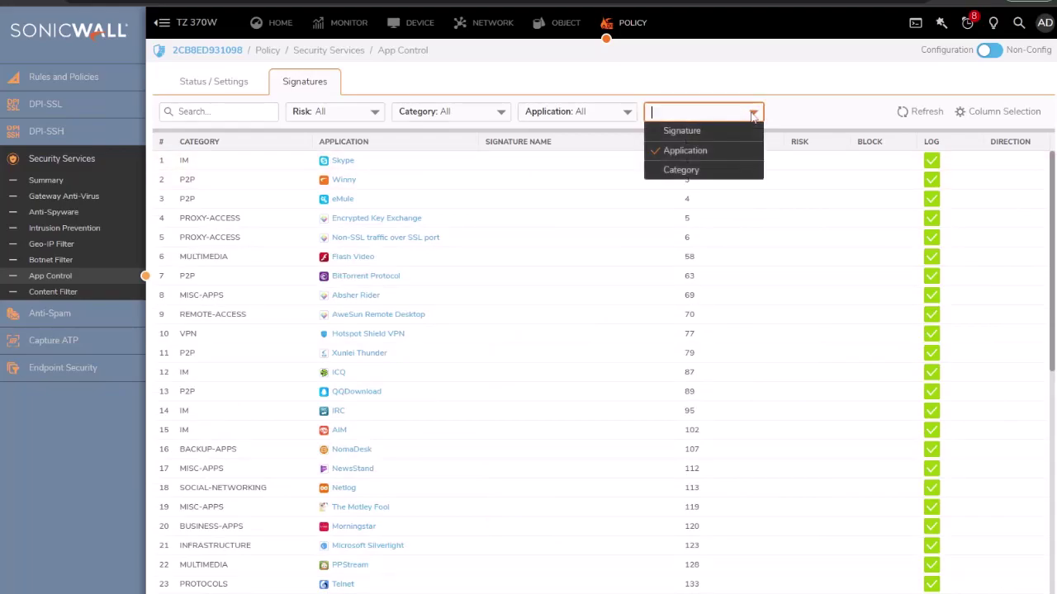
pyautogui.click(667, 176)
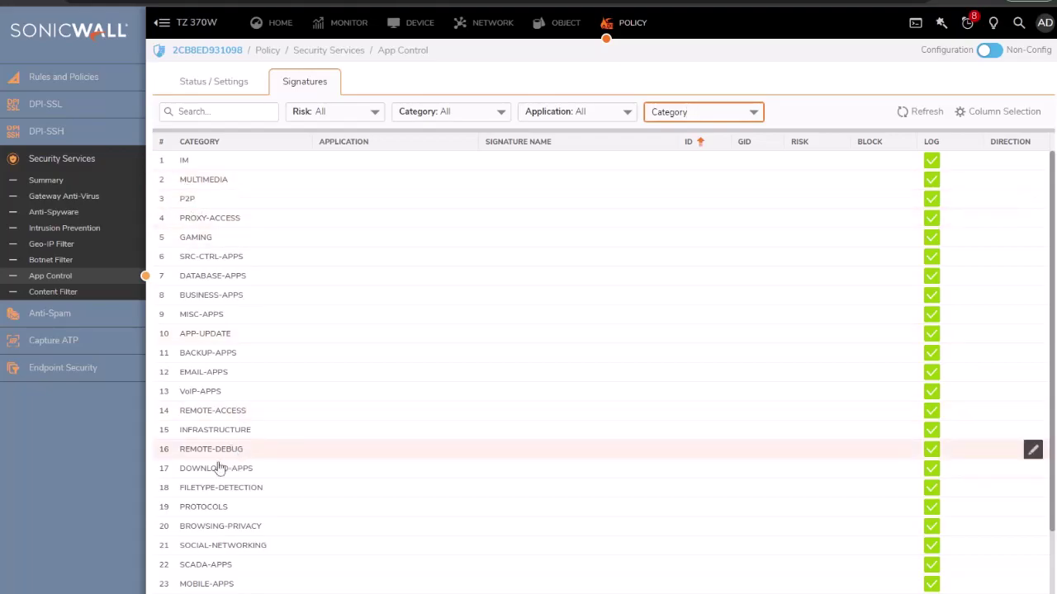
# - Set the signature list's view to Application and search it for "twitch"
pyautogui.click(754, 113)
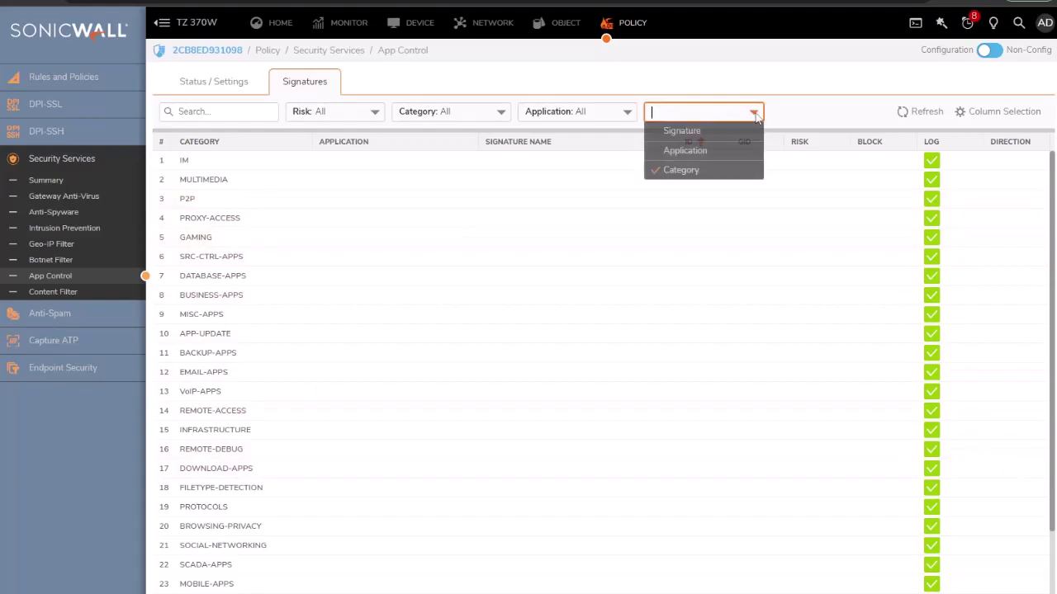
pyautogui.click(693, 151)
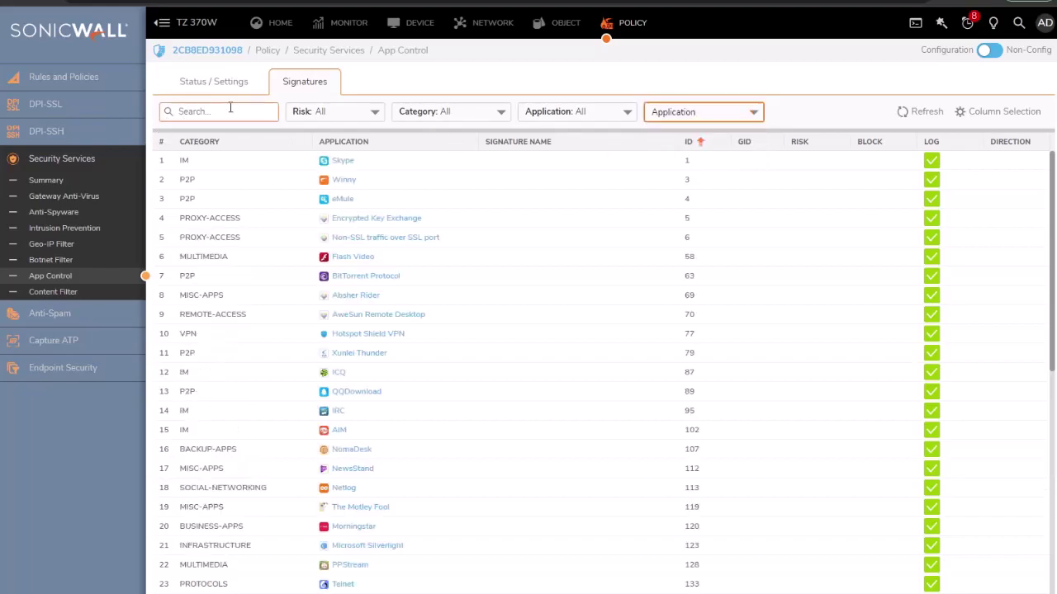
pyautogui.click(202, 111)
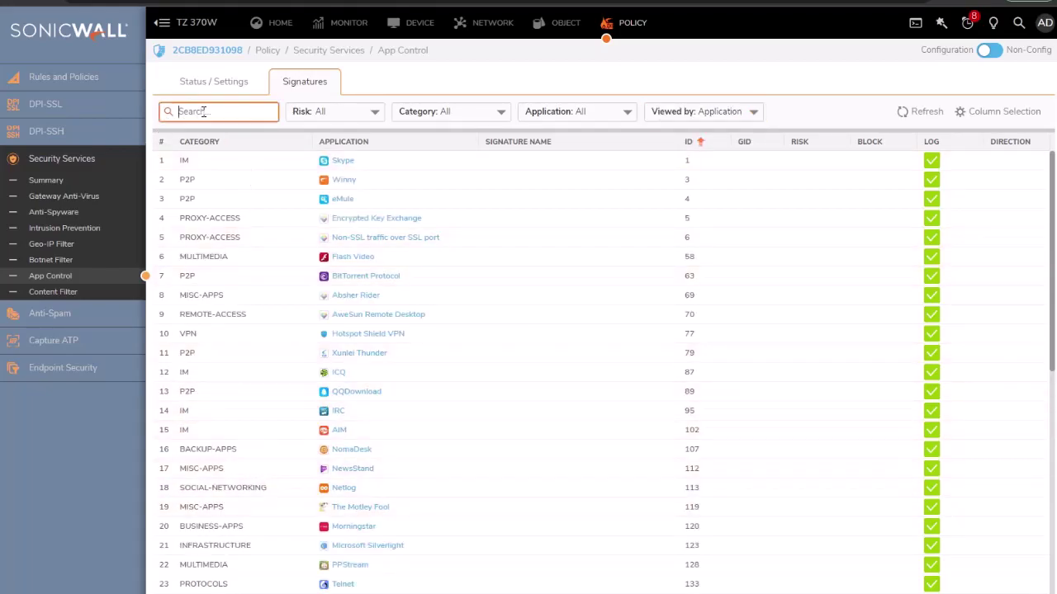
pyautogui.write('twitch')
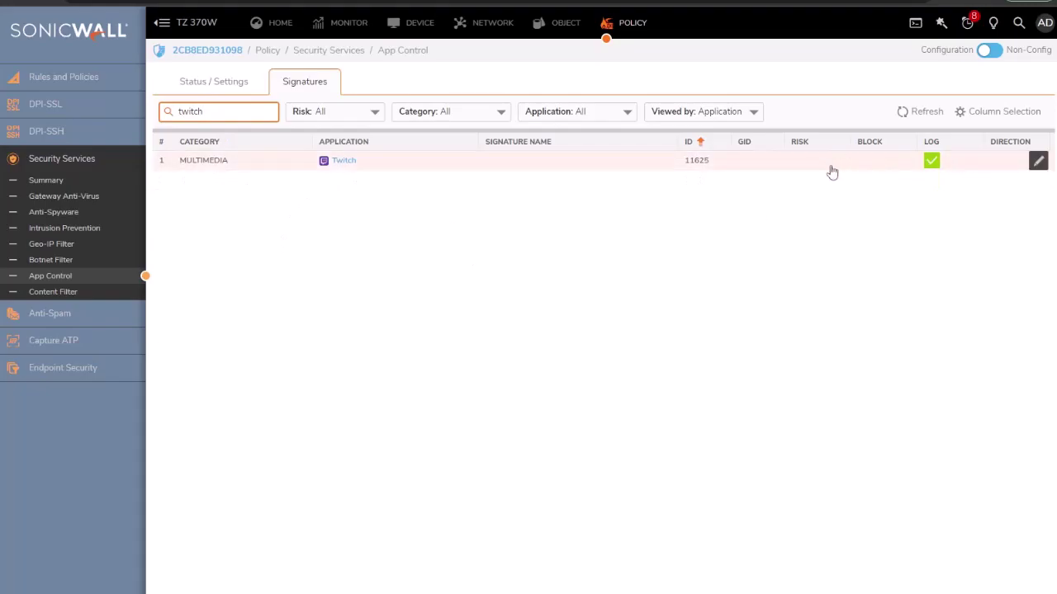
# - Edit the Twitch app's App Control settings, set Block to Enable and confirm the change
pyautogui.click(863, 171)
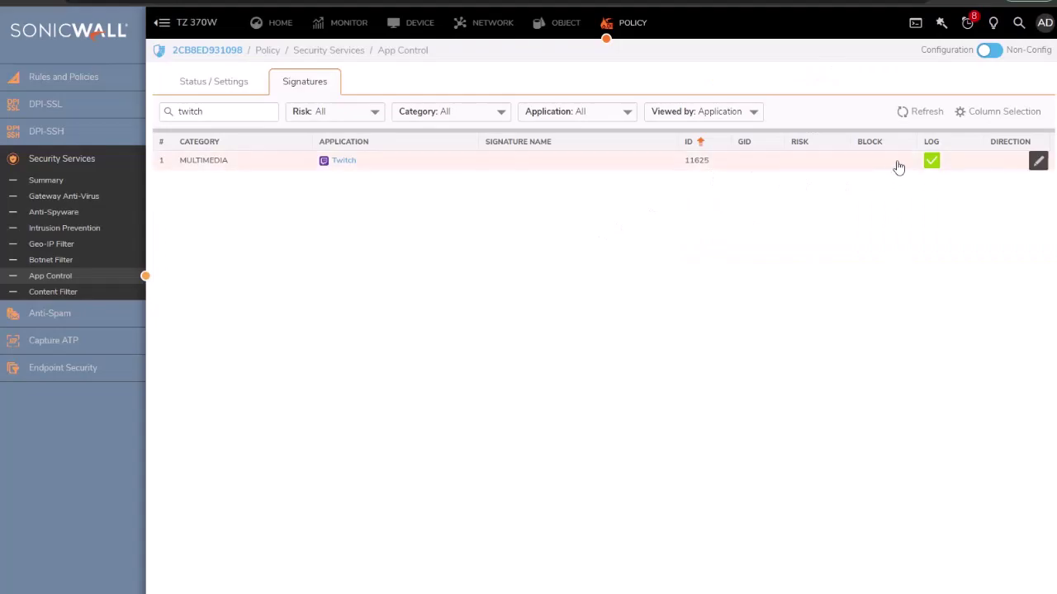
pyautogui.click(1038, 162)
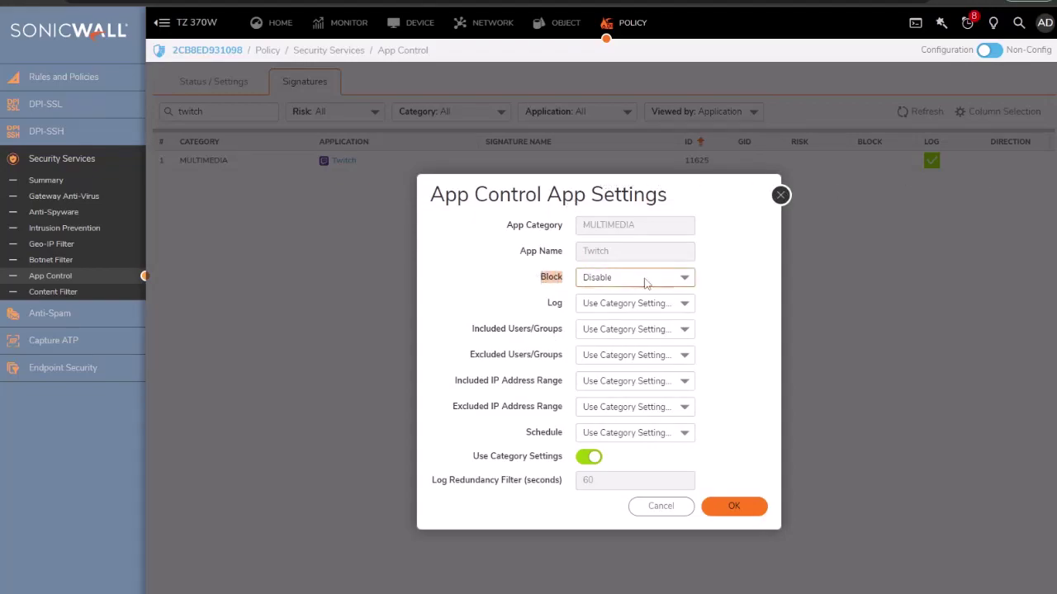
pyautogui.click(681, 281)
pyautogui.click(681, 279)
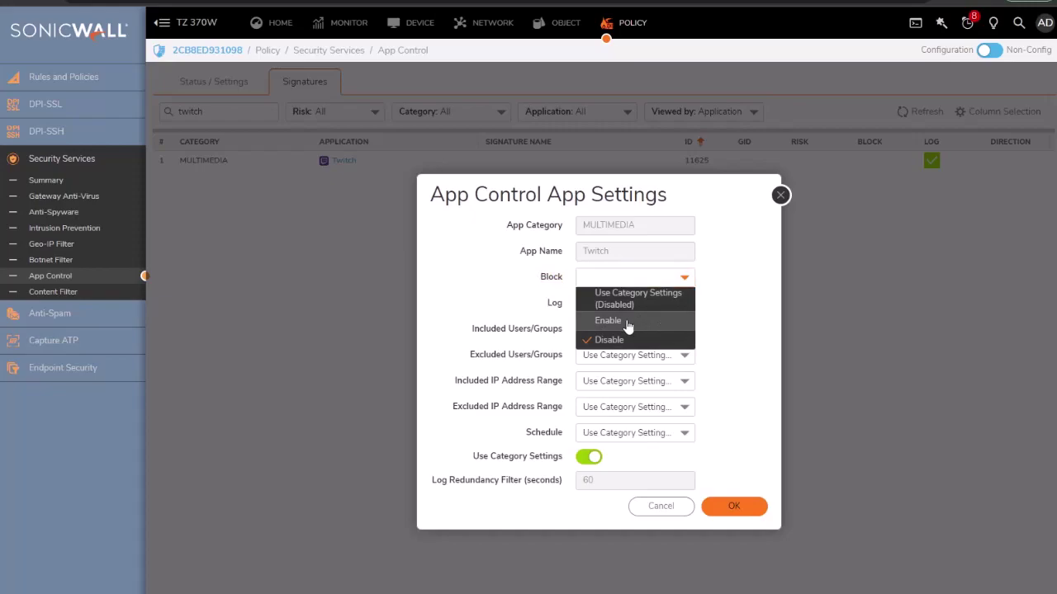
pyautogui.click(682, 317)
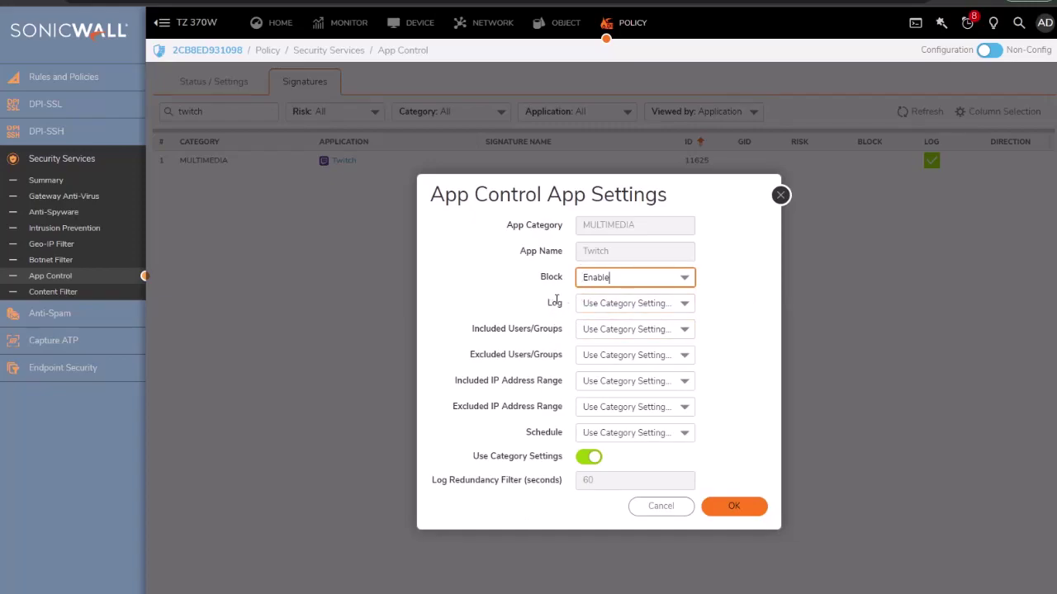
pyautogui.click(735, 509)
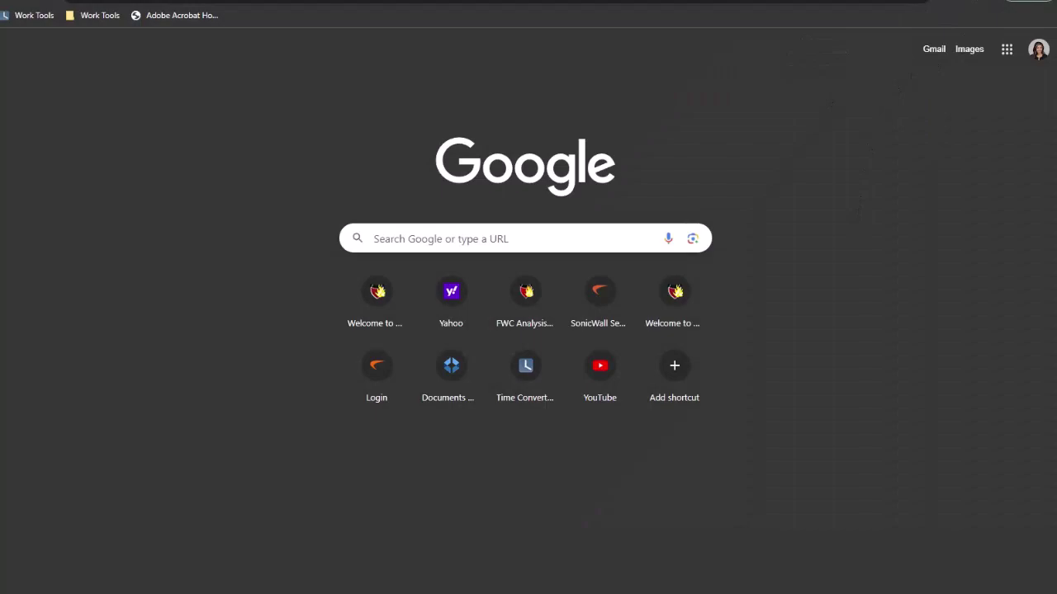
# - Load twitch.tv in a new Incognito window to test the block, and move the Twitch Studio window aside
pyautogui.click(1042, 2)
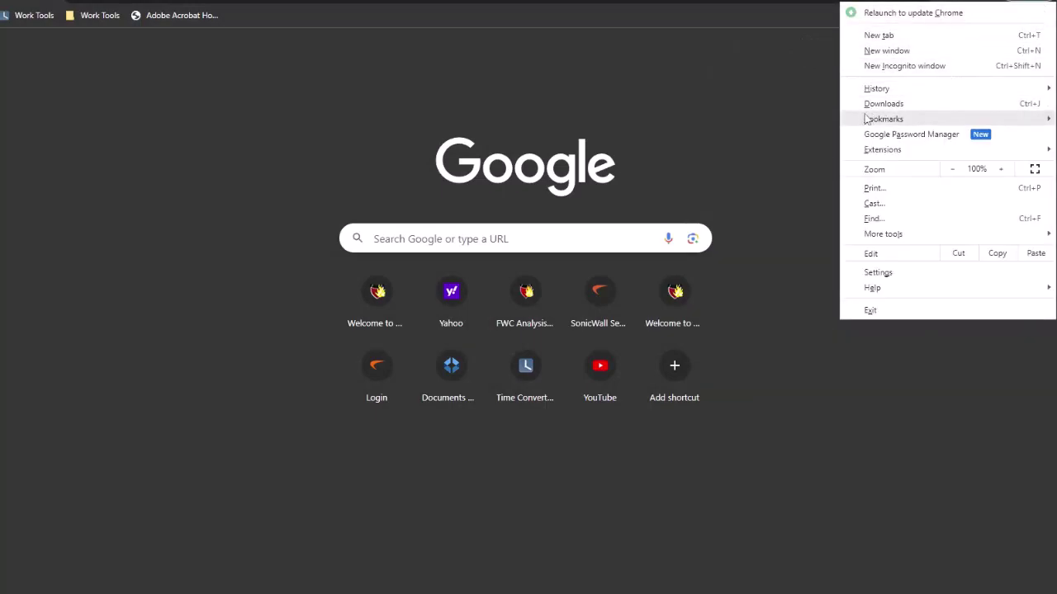
pyautogui.click(873, 66)
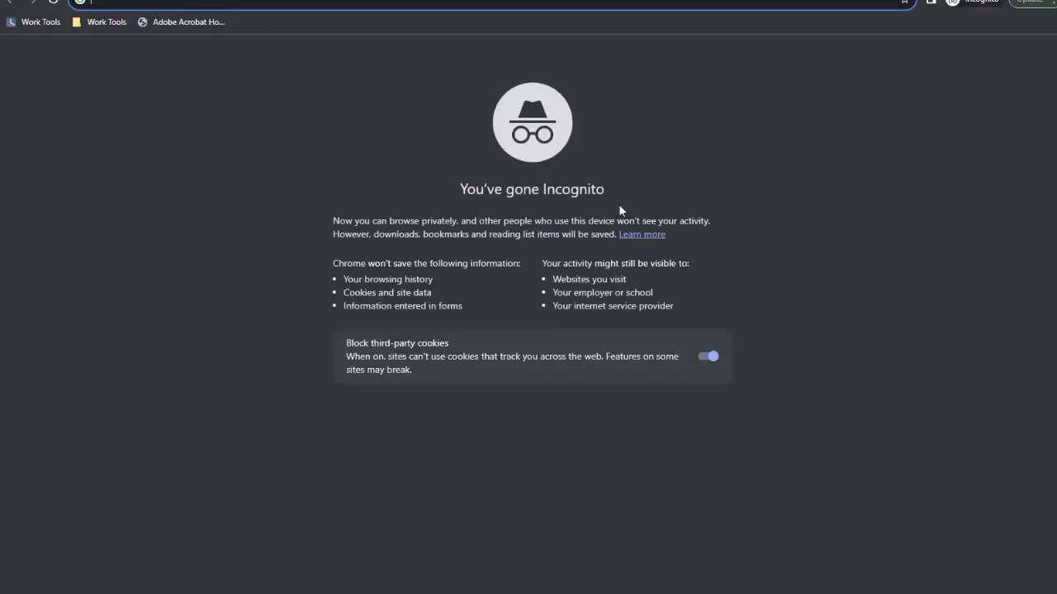
pyautogui.write('t')
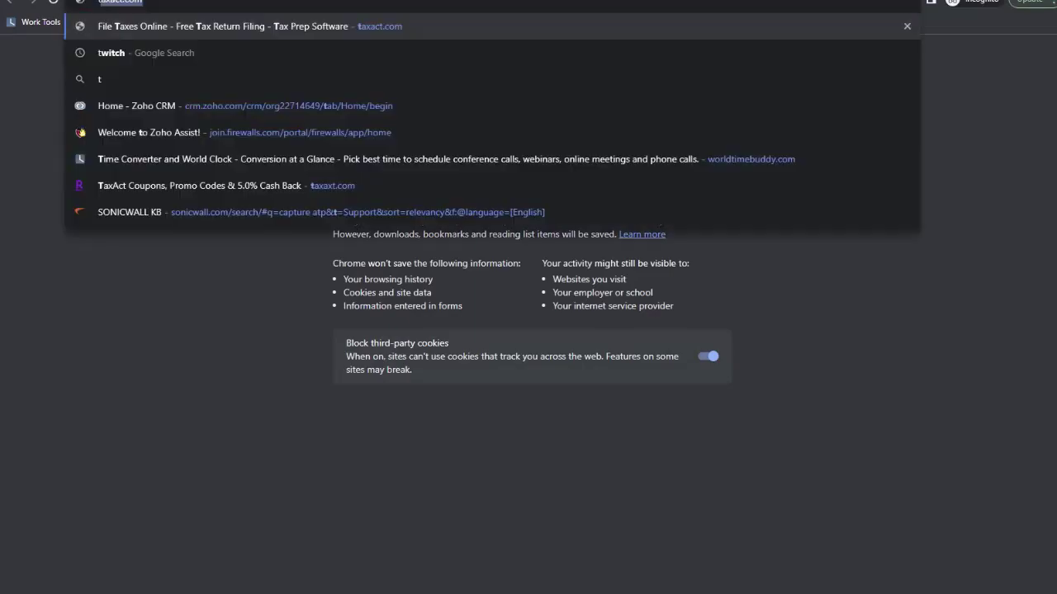
pyautogui.write('wi')
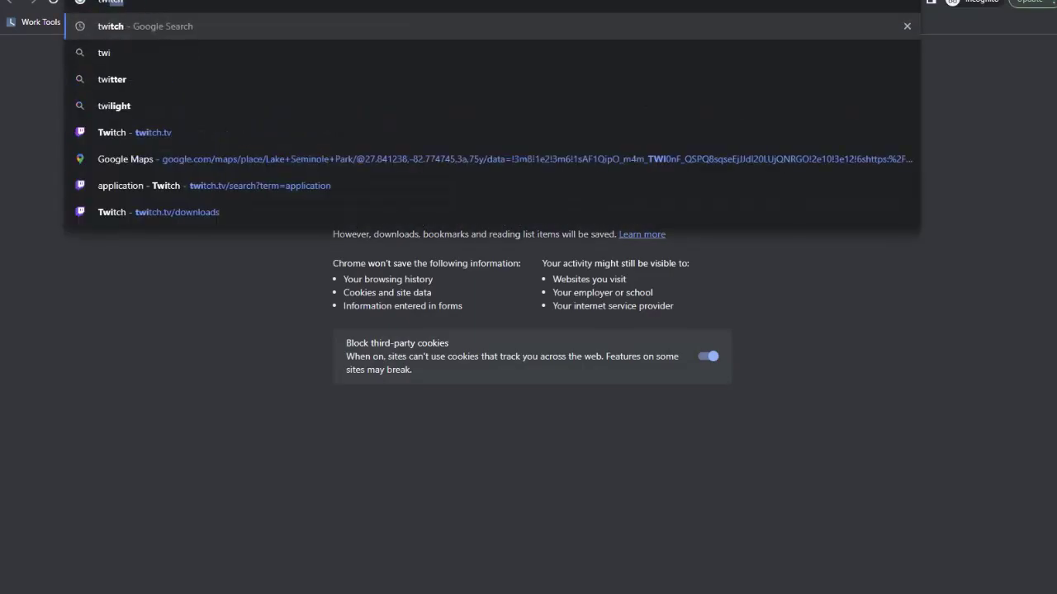
pyautogui.click(379, 127)
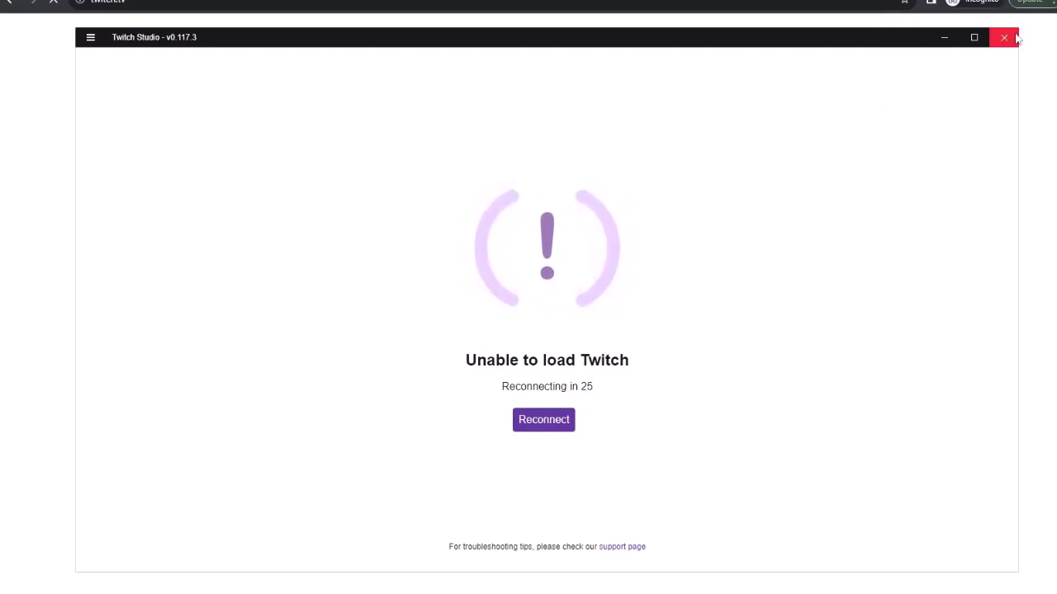
pyautogui.moveTo(1014, 31); pyautogui.dragTo(785, 175)
pyautogui.moveTo(597, 197); pyautogui.dragTo(399, 168)
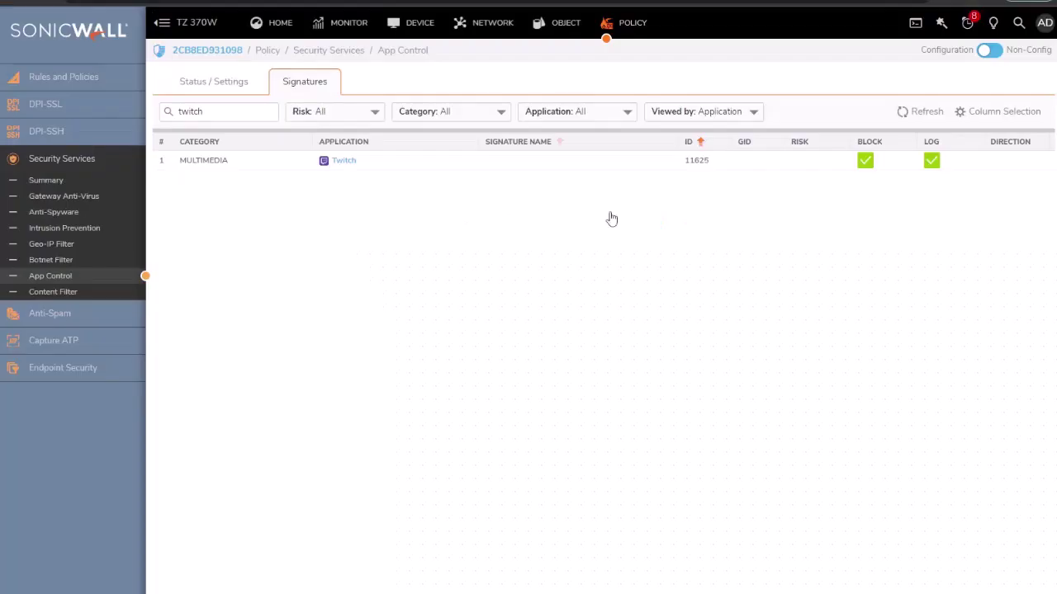
# - Set Block to Disable in the Twitch app's App Control settings, confirm the change and retry the Twitch Studio connection
pyautogui.moveTo(694, 170)
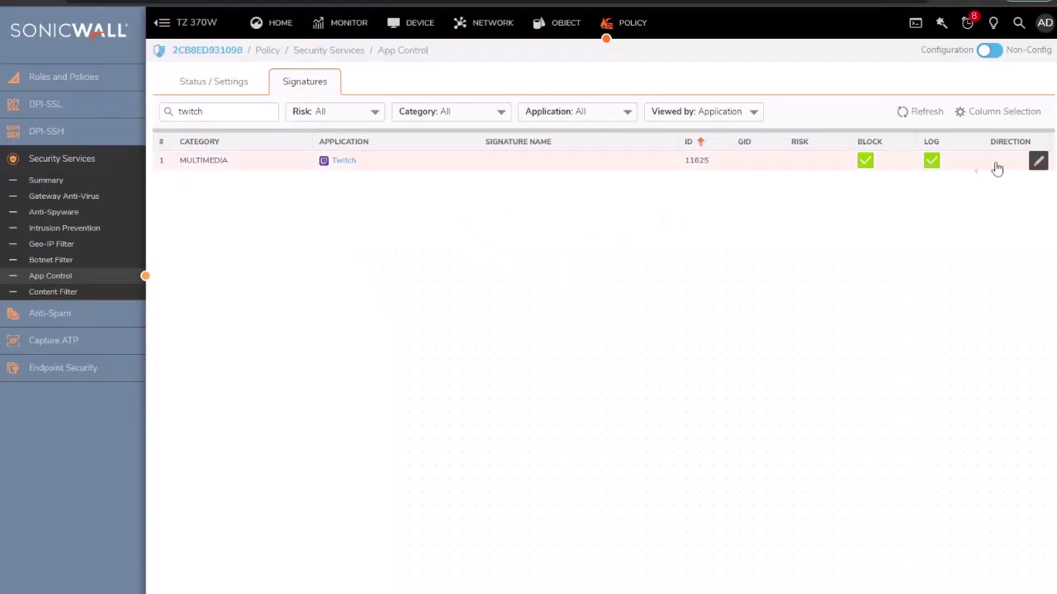
pyautogui.click(1037, 164)
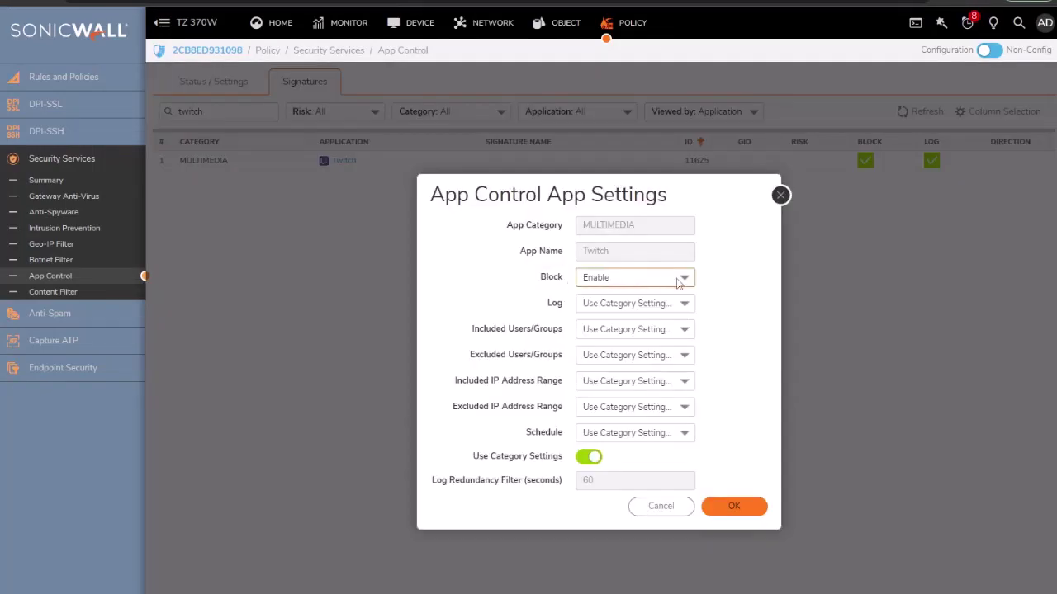
pyautogui.click(677, 279)
pyautogui.click(632, 340)
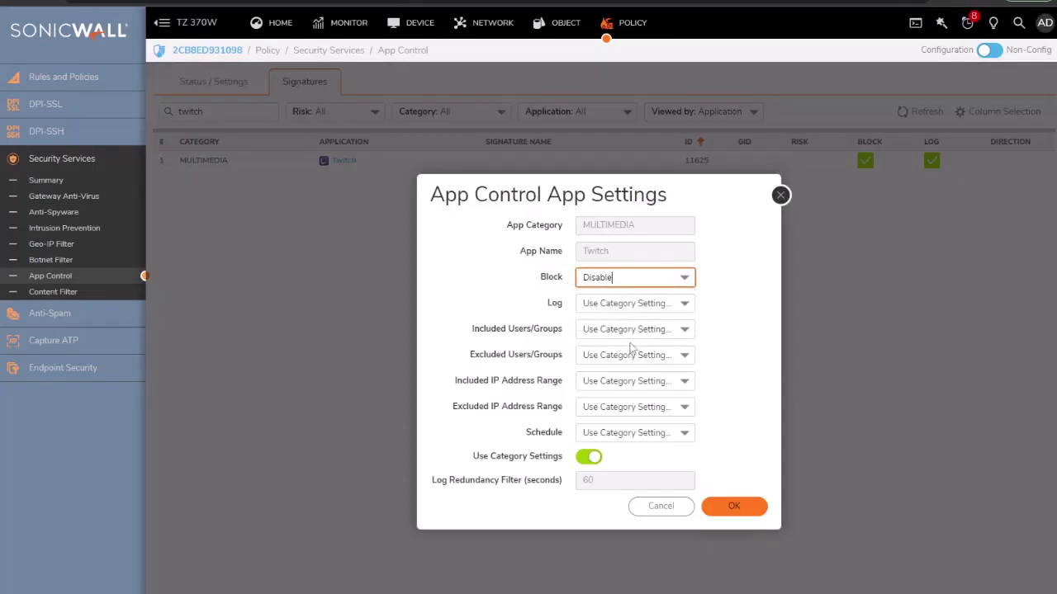
pyautogui.click(734, 506)
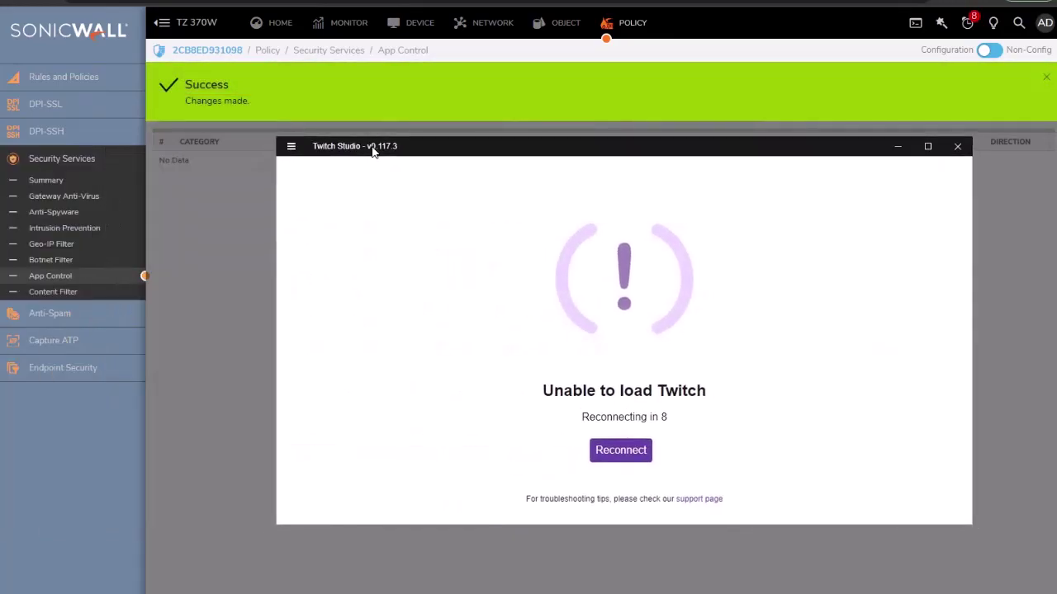
pyautogui.click(558, 454)
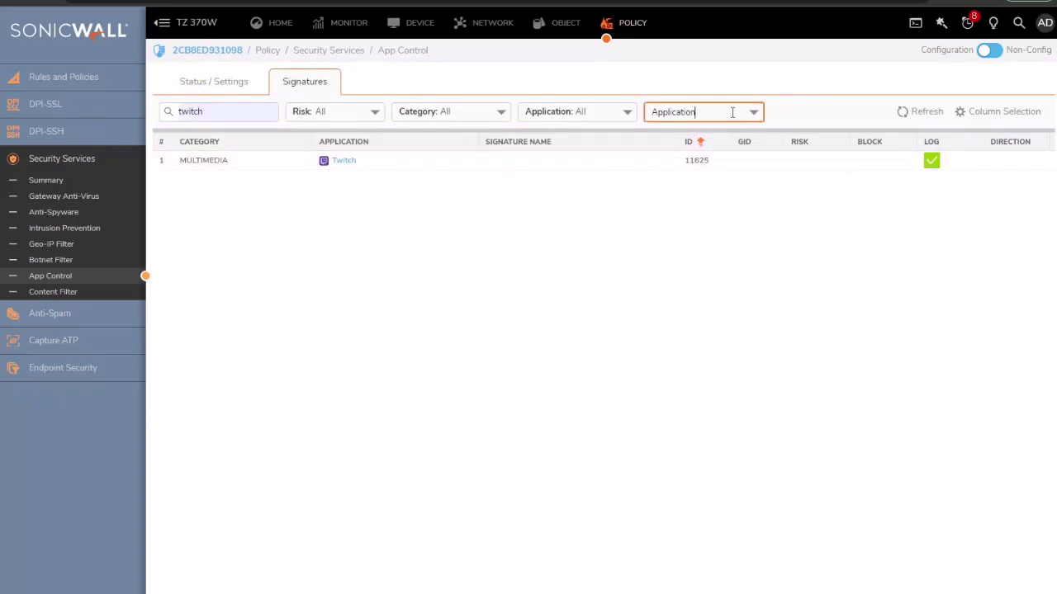
# - Switch the signature list's view to Signature and filter it by Severe risk
pyautogui.click(754, 112)
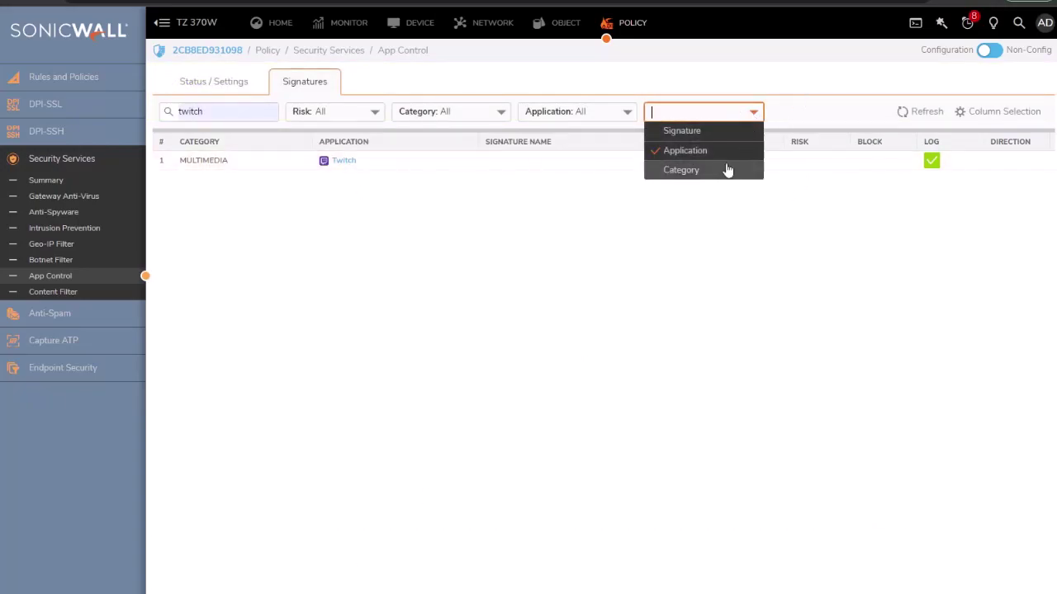
pyautogui.click(689, 132)
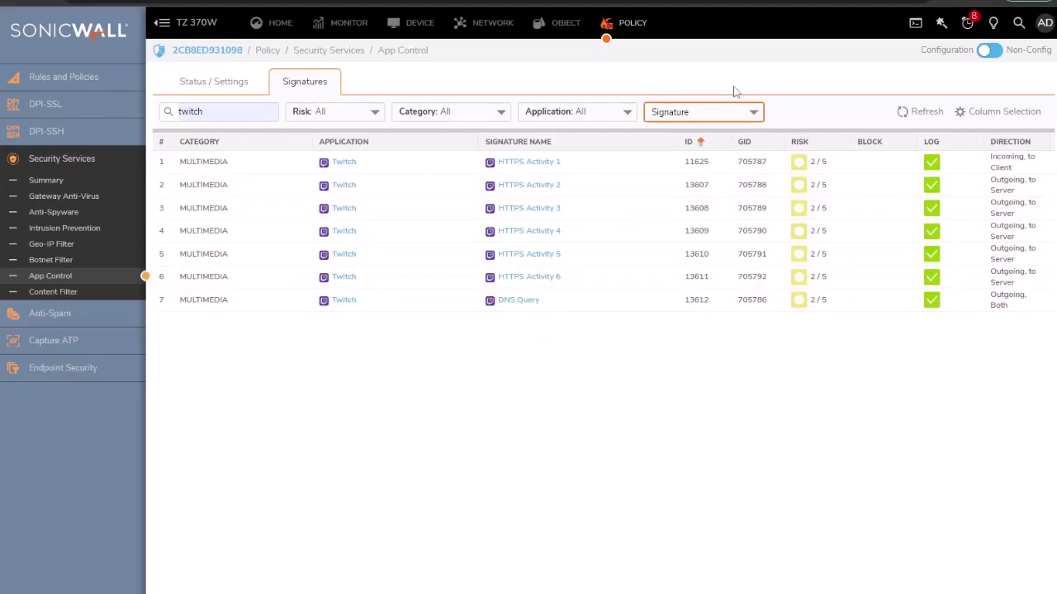
pyautogui.click(371, 116)
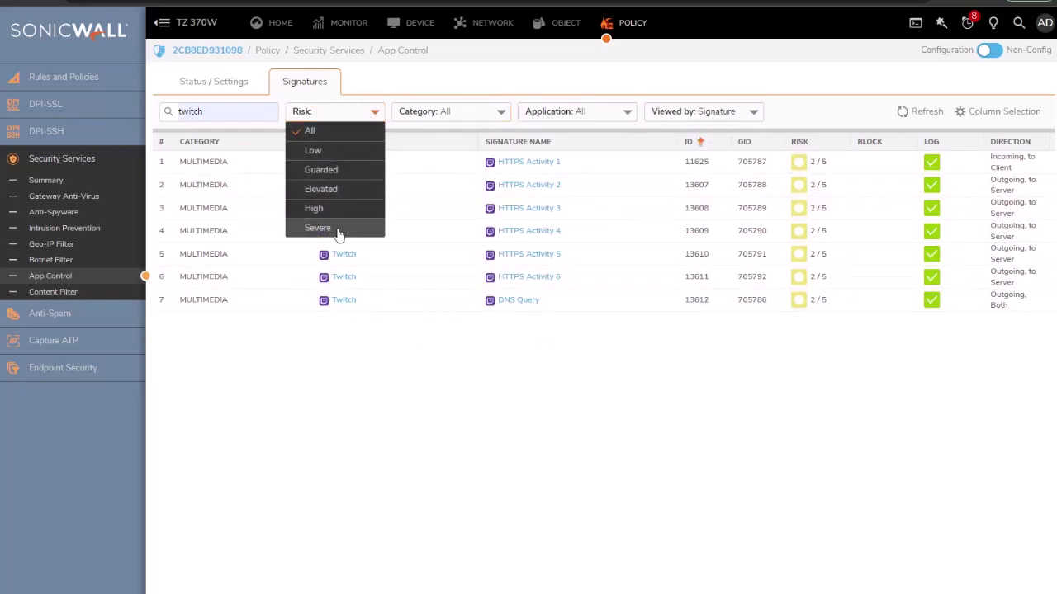
pyautogui.click(337, 232)
# - Clear the signature list's search text and set the list to be viewed by Application
pyautogui.doubleClick(185, 111)
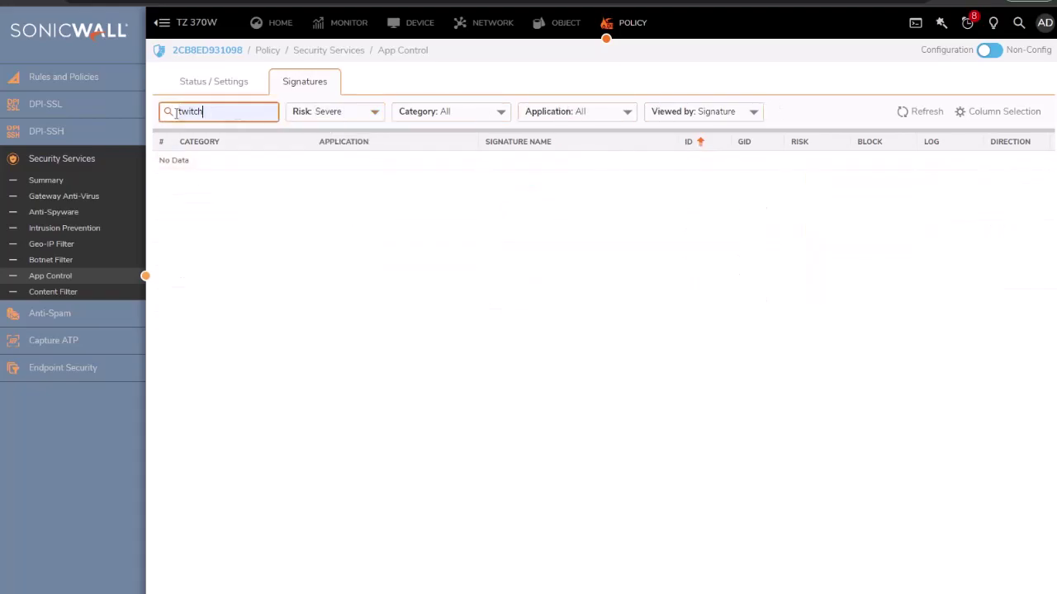
pyautogui.press('BackSpace')
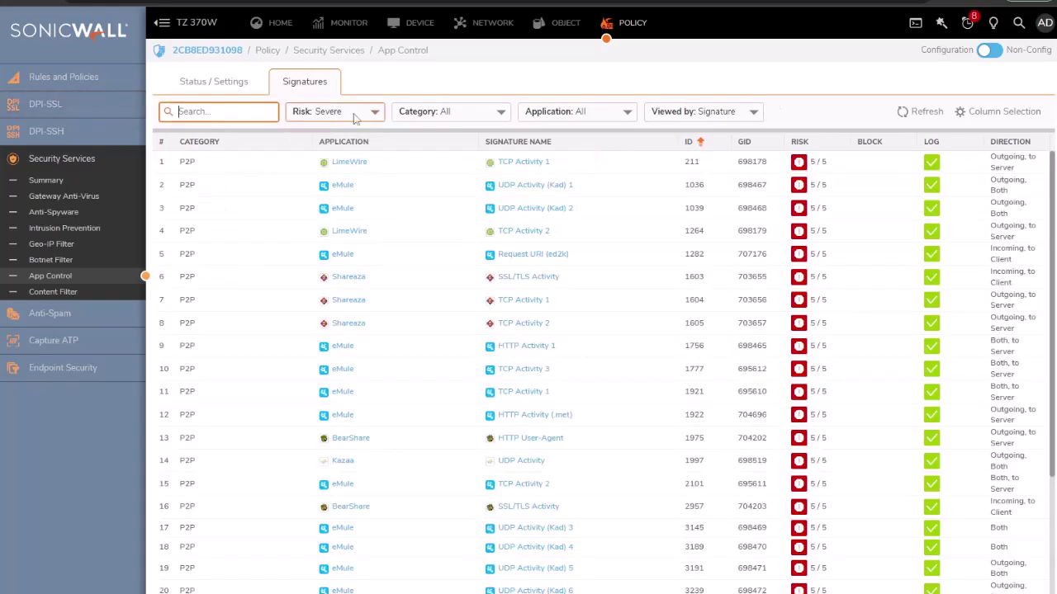
pyautogui.click(500, 116)
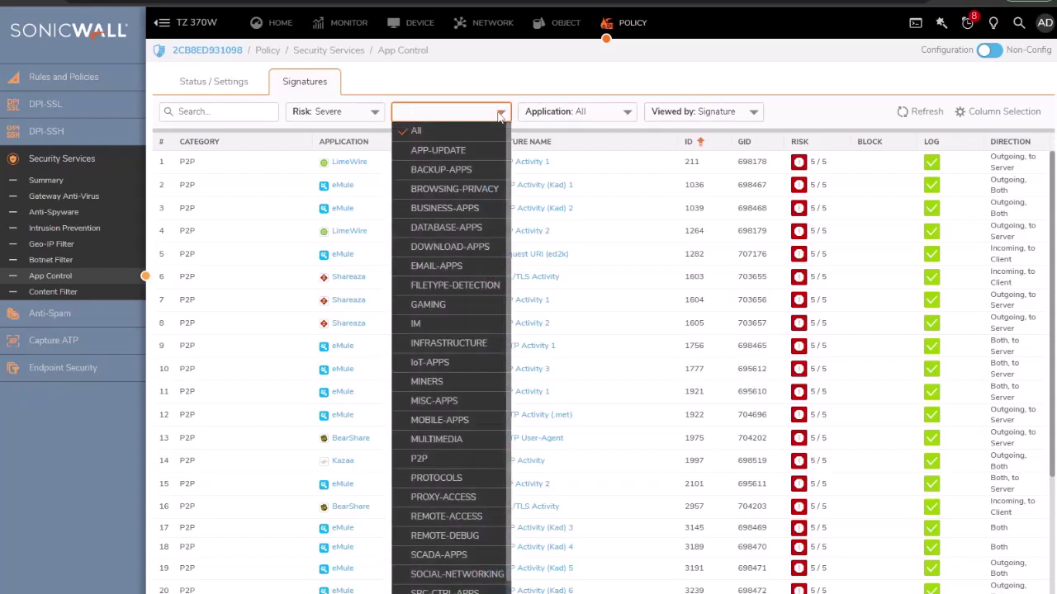
pyautogui.click(753, 112)
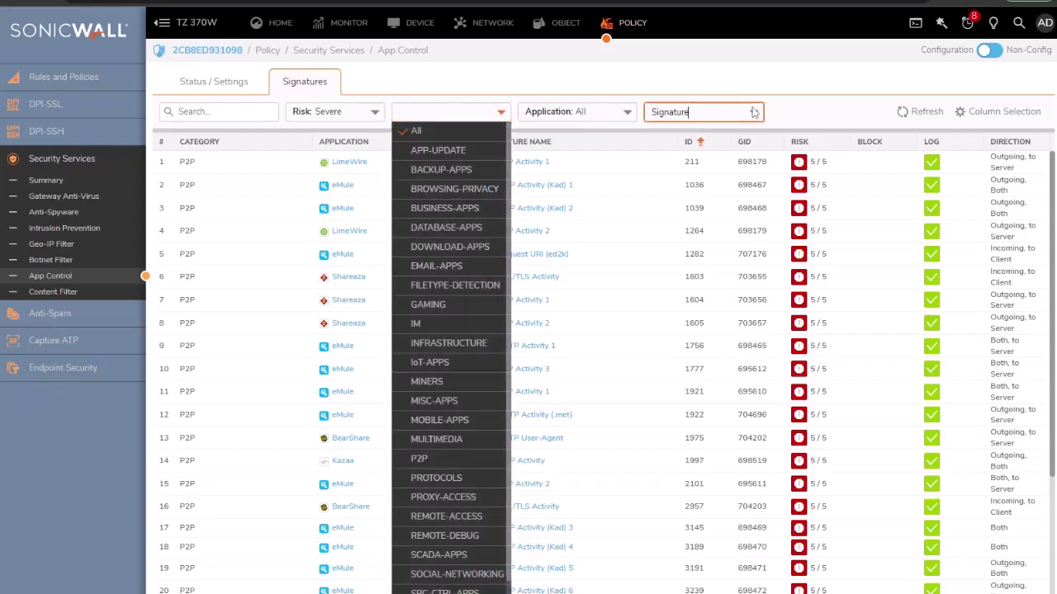
pyautogui.click(753, 113)
pyautogui.click(753, 113)
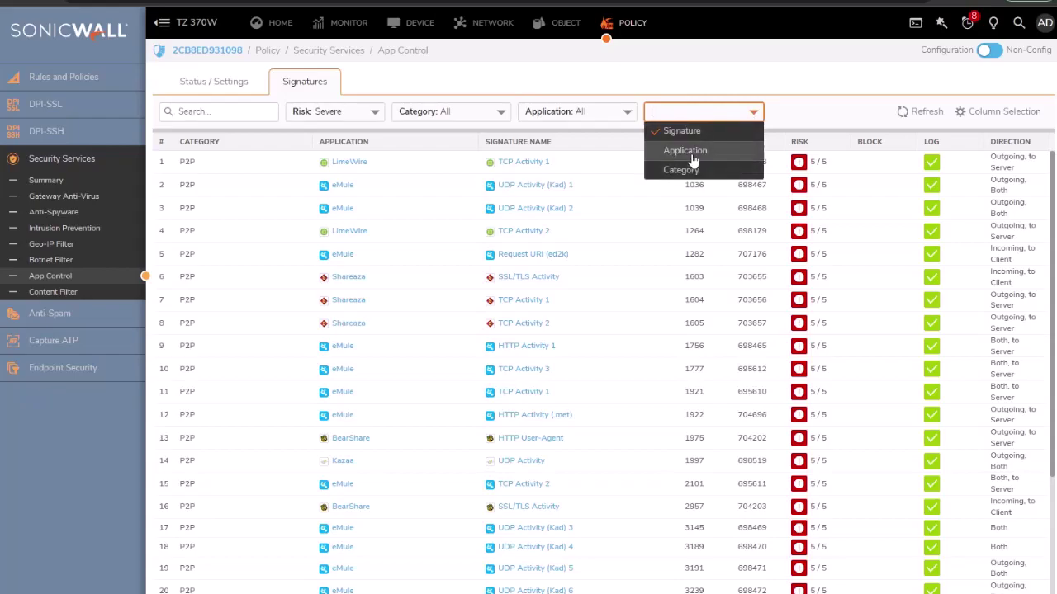
pyautogui.click(739, 160)
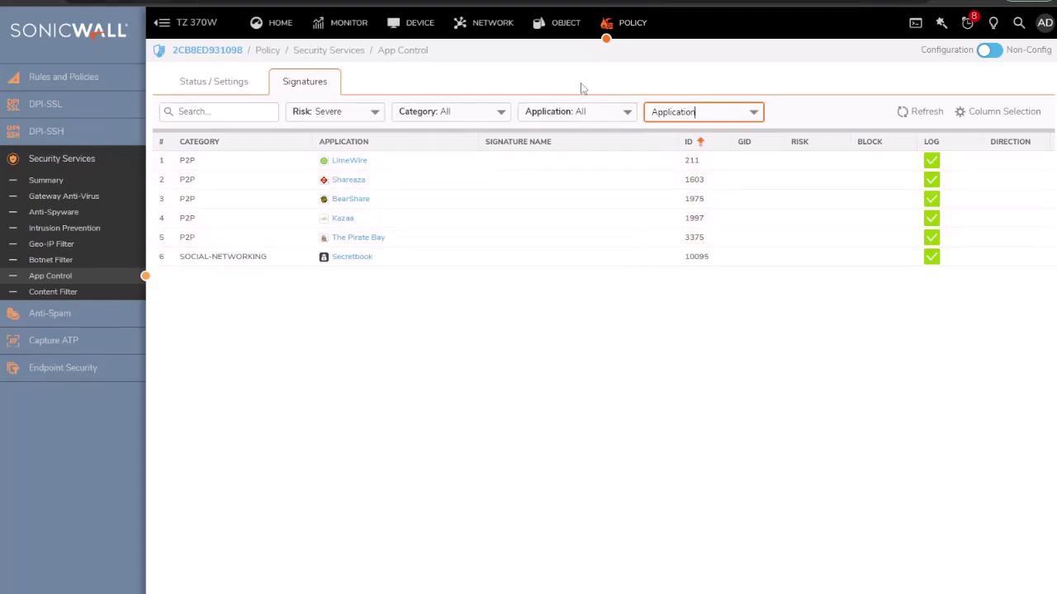
# - Open the Zones match objects, turn on Enable App Control Service for the DMZ zone and save the zone settings
pyautogui.click(563, 25)
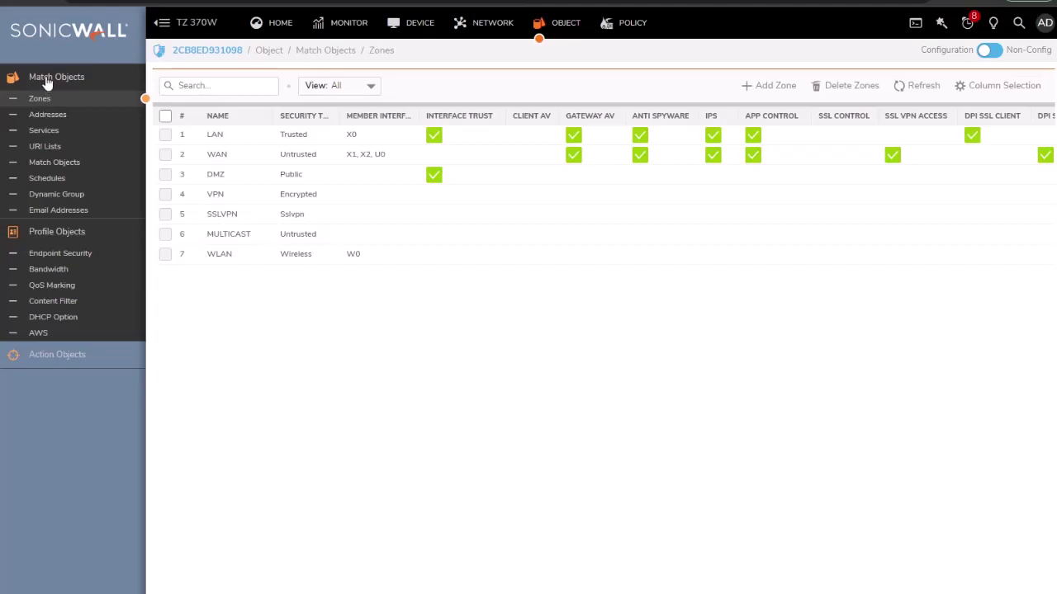
pyautogui.click(48, 100)
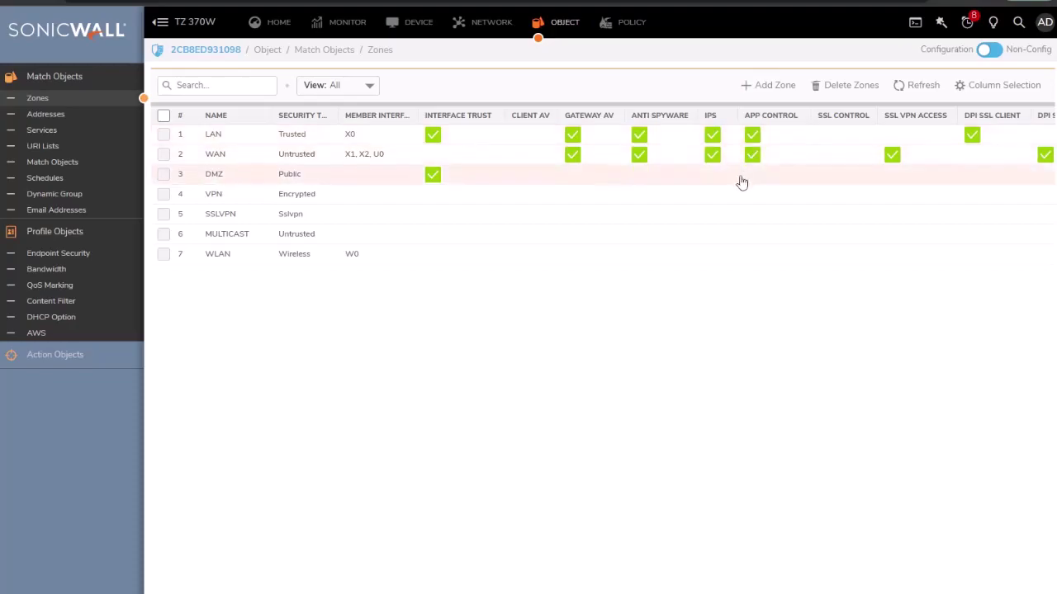
pyautogui.moveTo(737, 213)
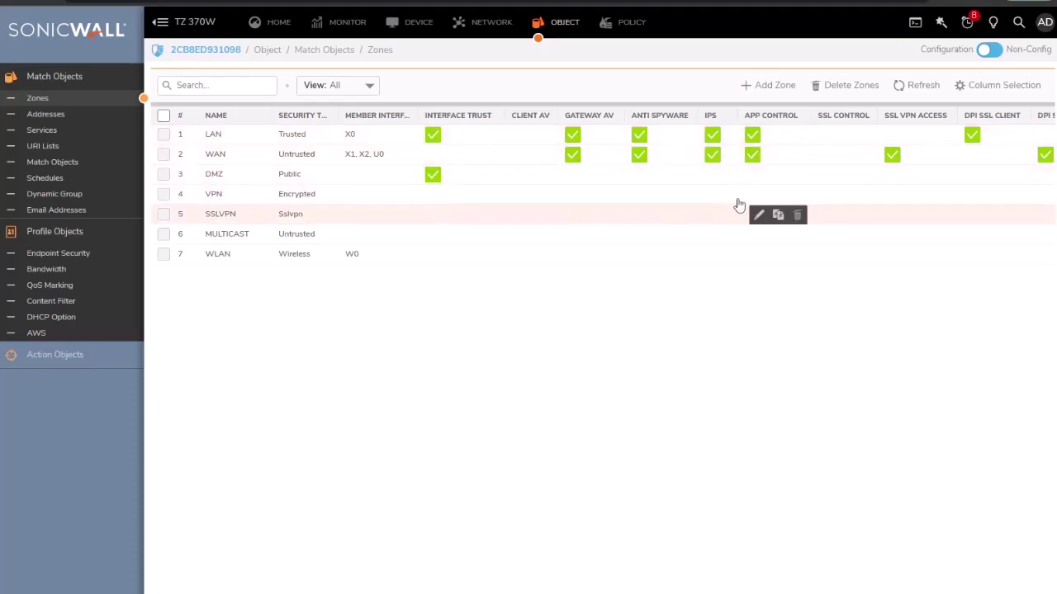
pyautogui.click(757, 176)
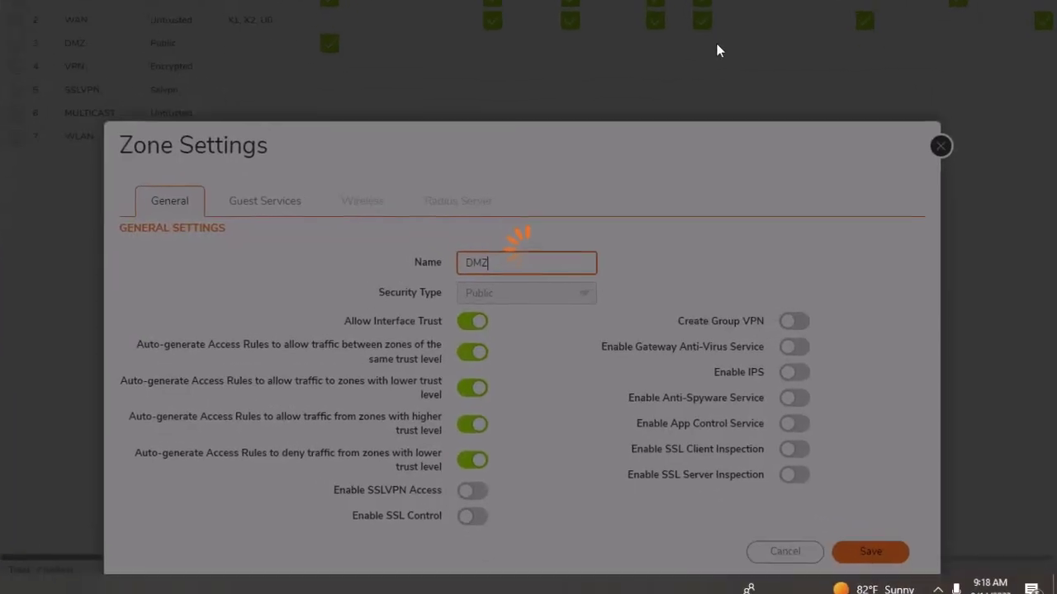
pyautogui.click(786, 409)
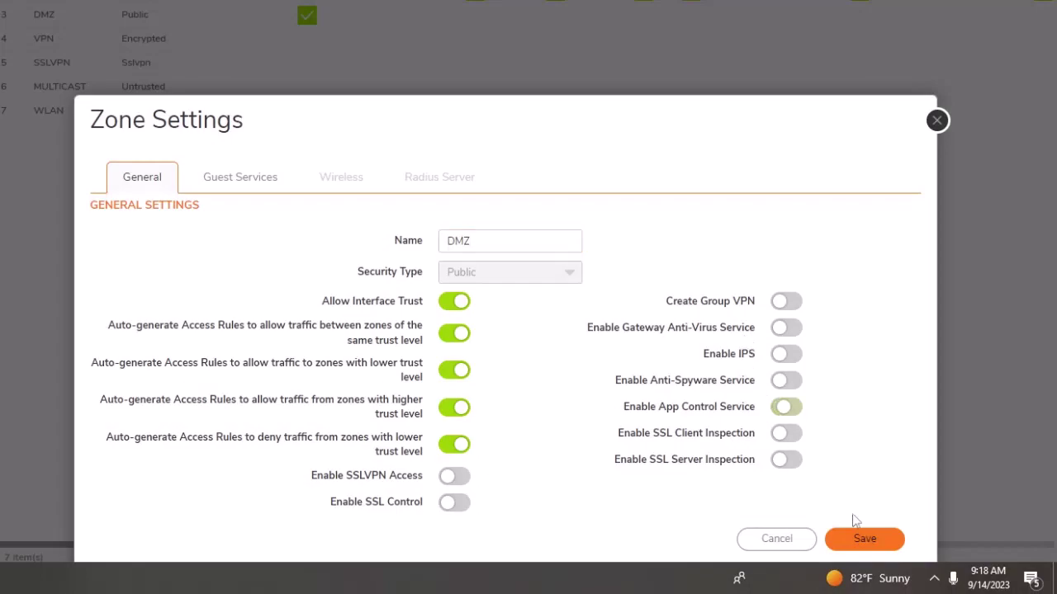
pyautogui.click(865, 538)
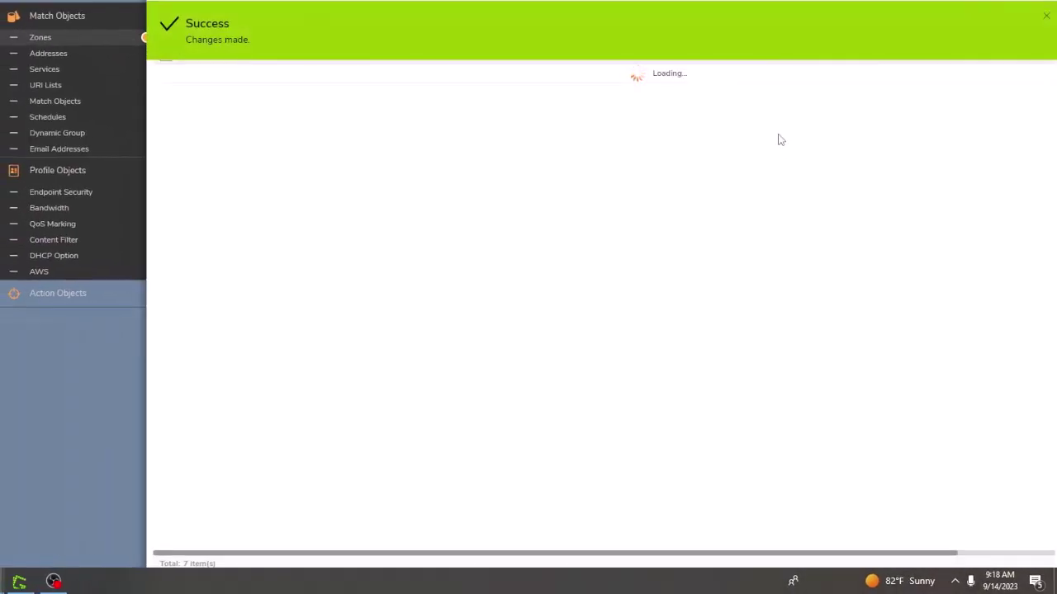